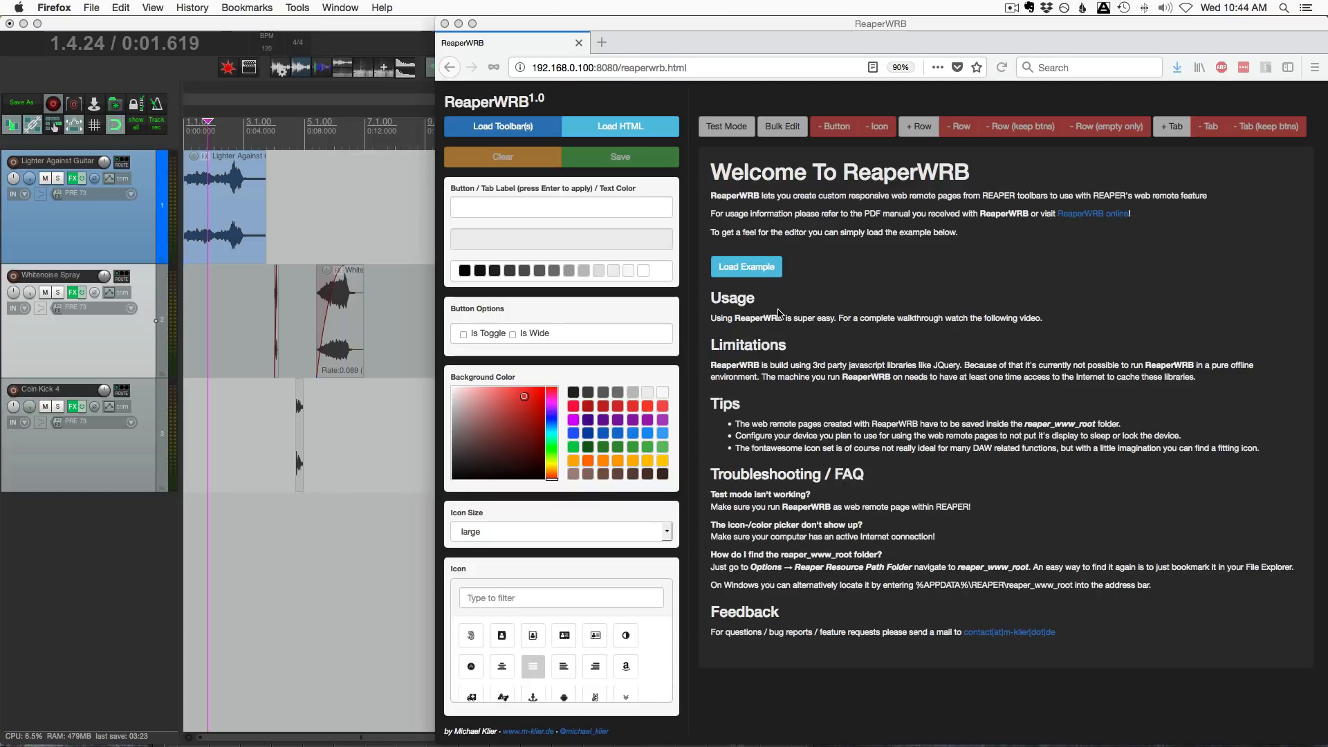
# Load the example toolbar so its grid of colourful action buttons replaces the welcome page
pyautogui.click(768, 300)
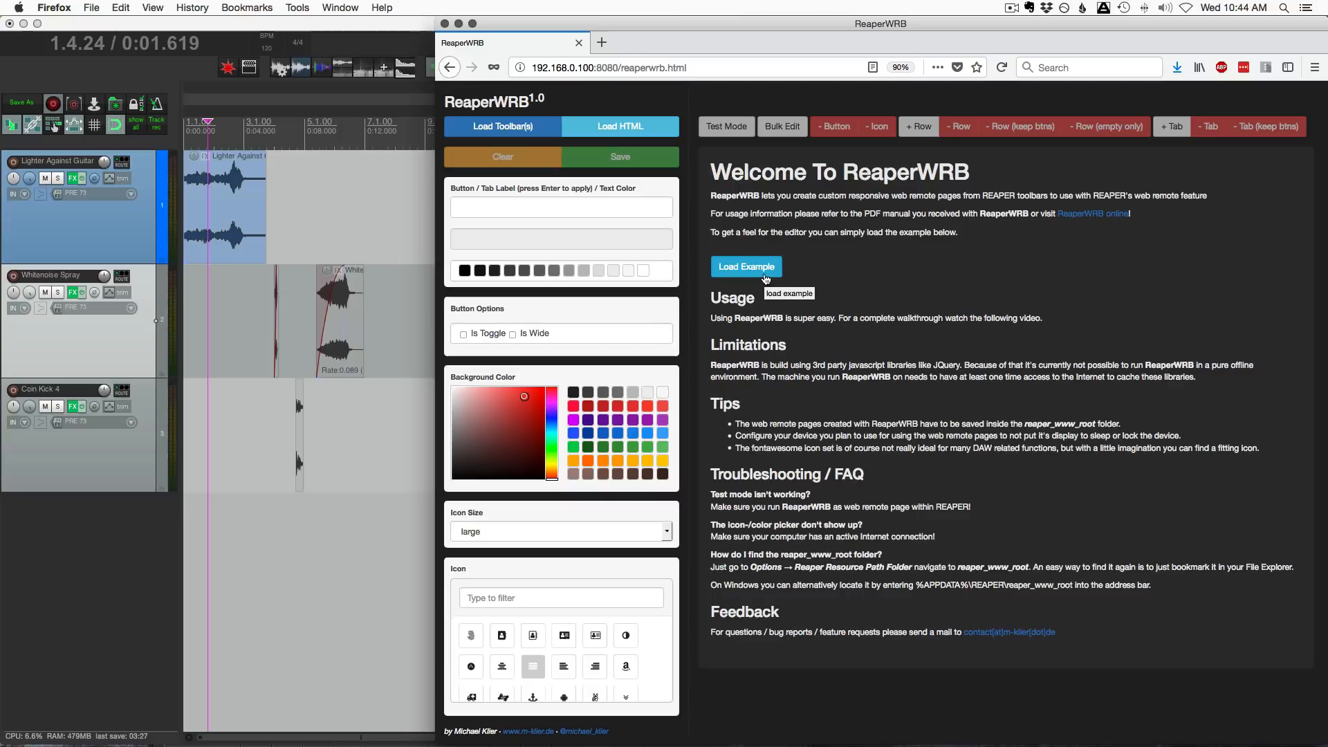
pyautogui.click(745, 267)
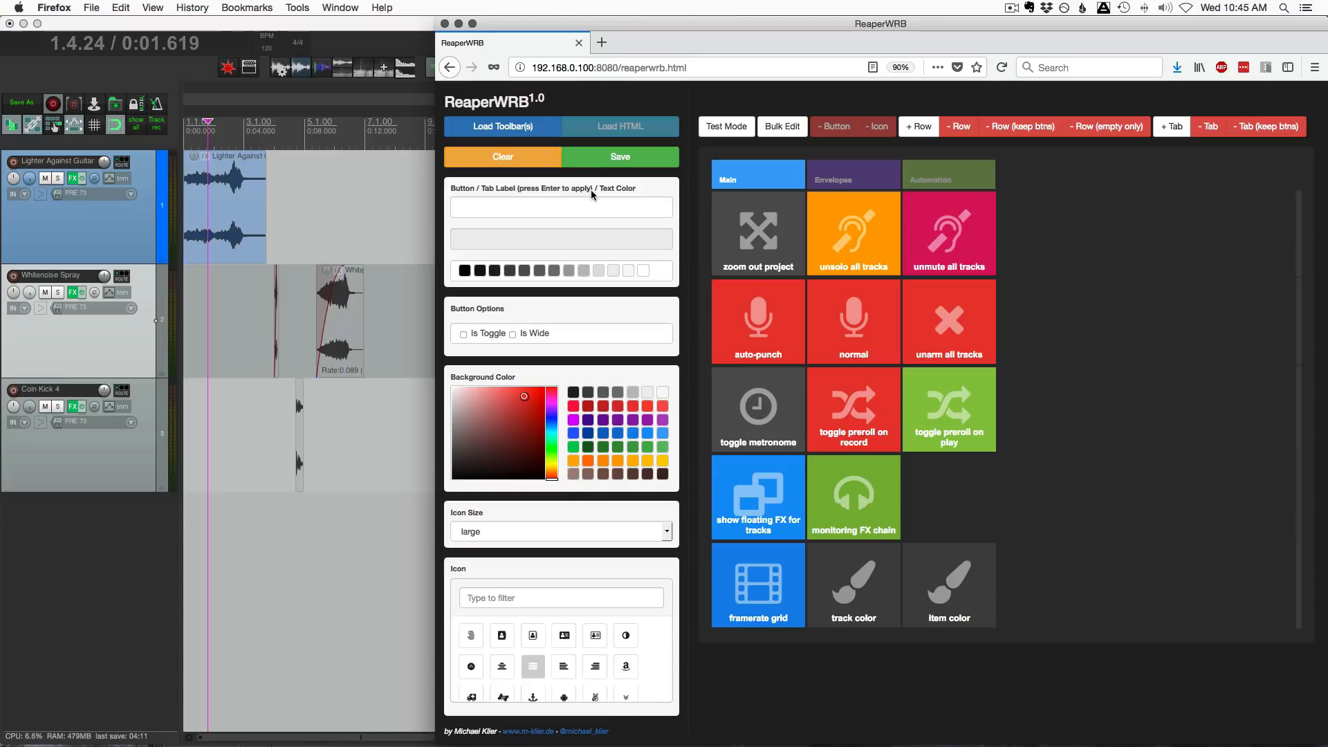
pyautogui.click(530, 162)
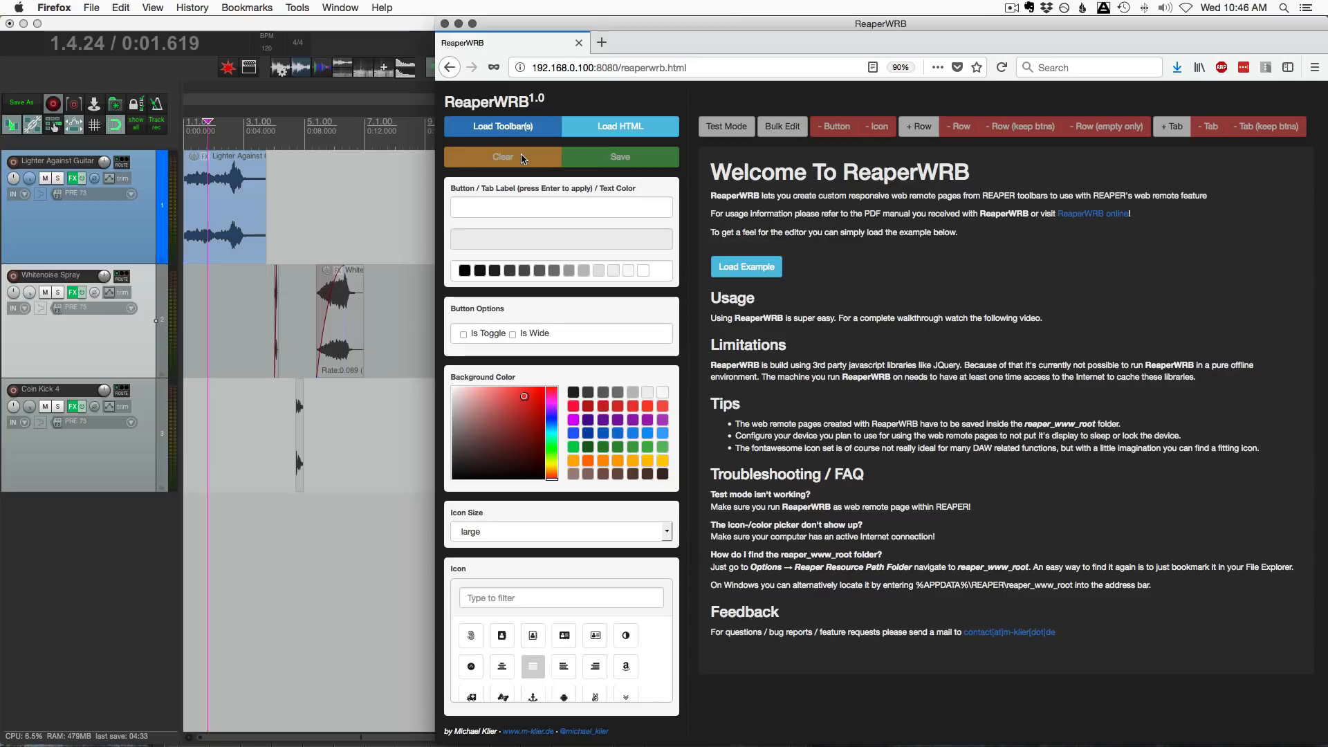
# Reload the example toolbar and select the zoom out project button's label for editing
pyautogui.click(760, 272)
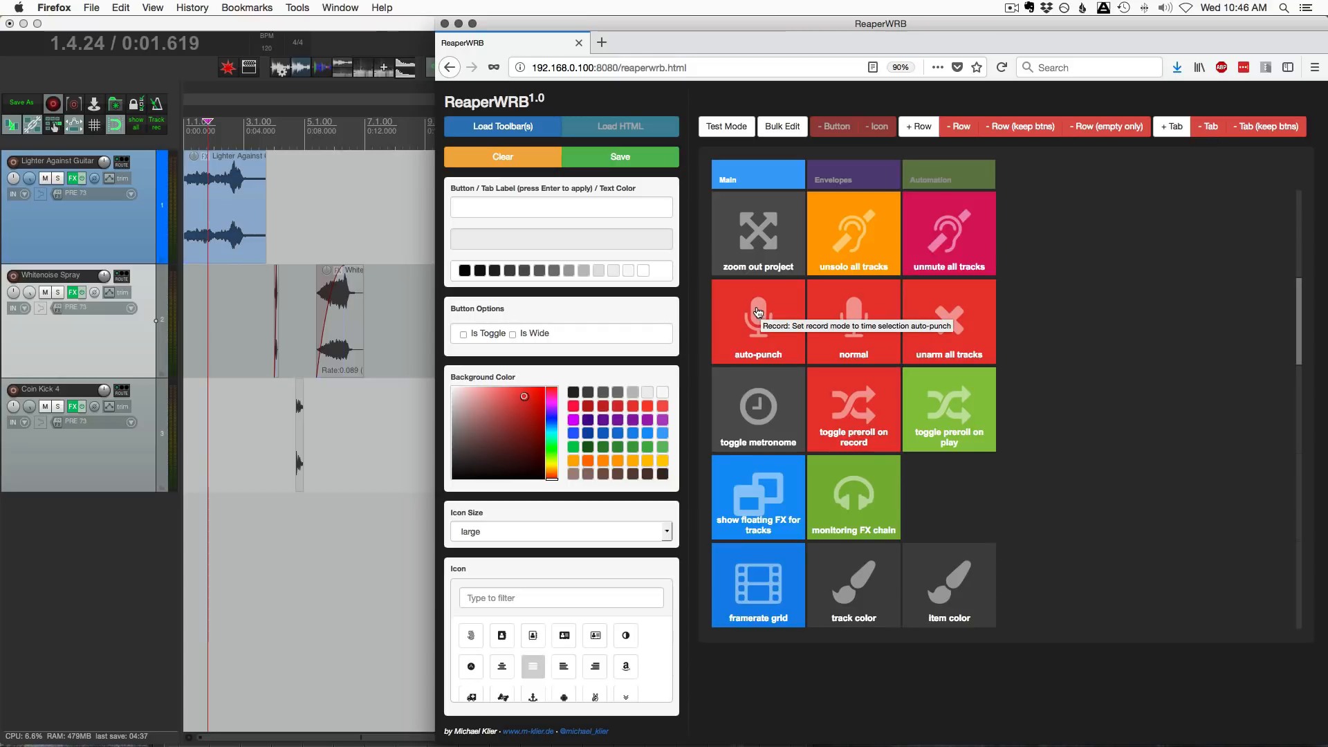
pyautogui.click(757, 239)
pyautogui.tripleClick(560, 207)
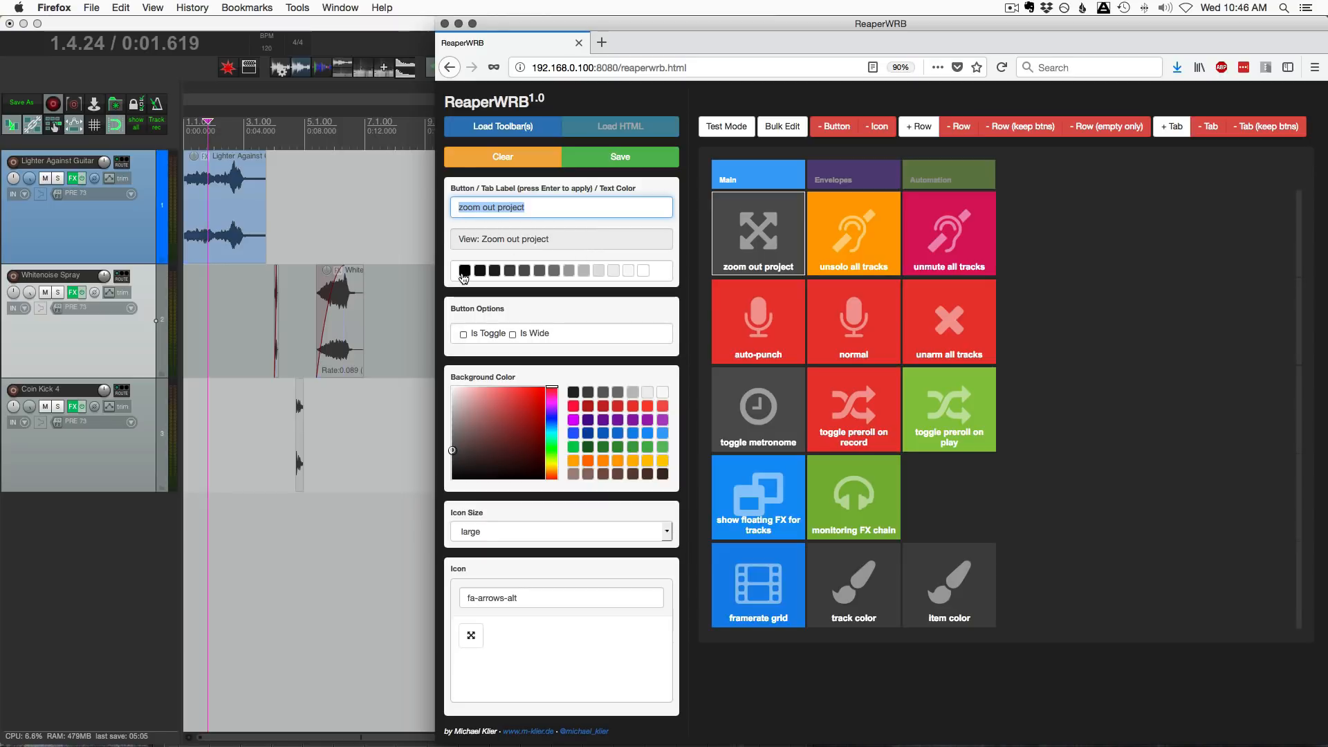
# Try black text colour on the zoom out project button, ending with white label and icon
pyautogui.click(464, 271)
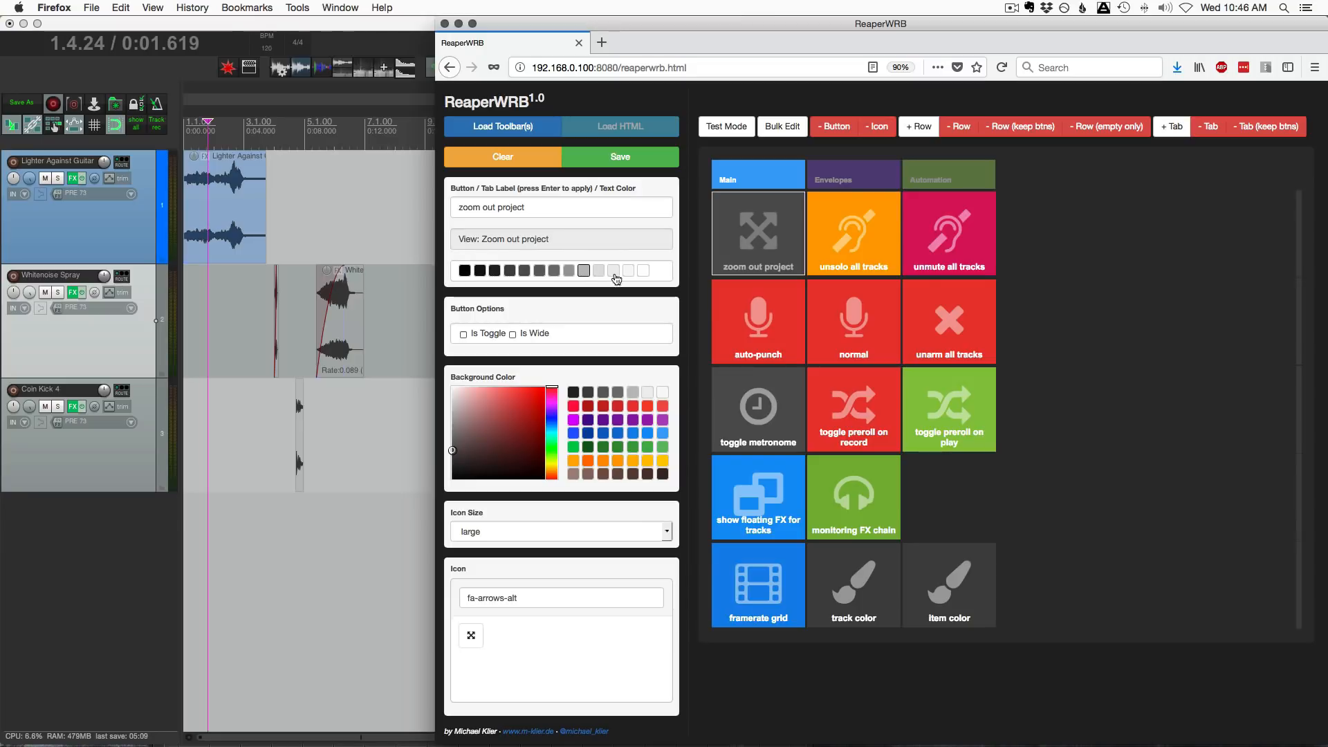
pyautogui.click(643, 271)
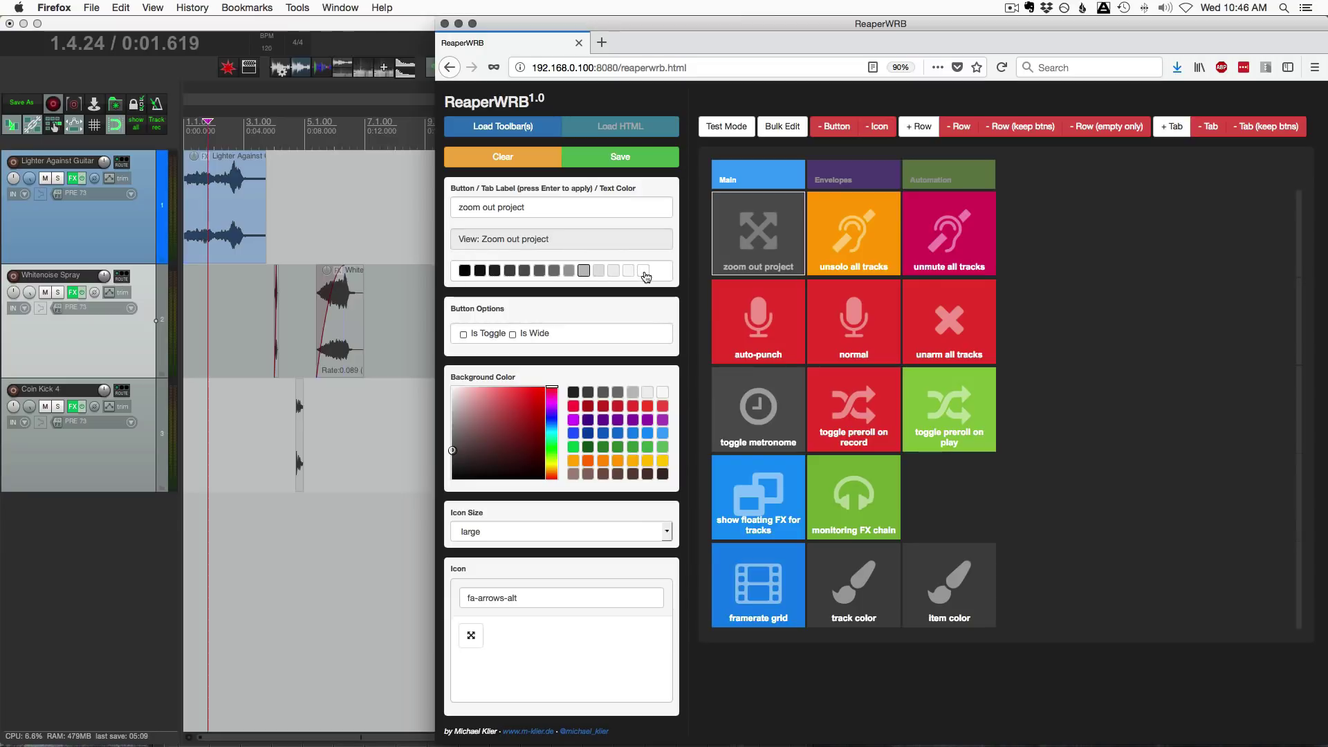
pyautogui.click(464, 273)
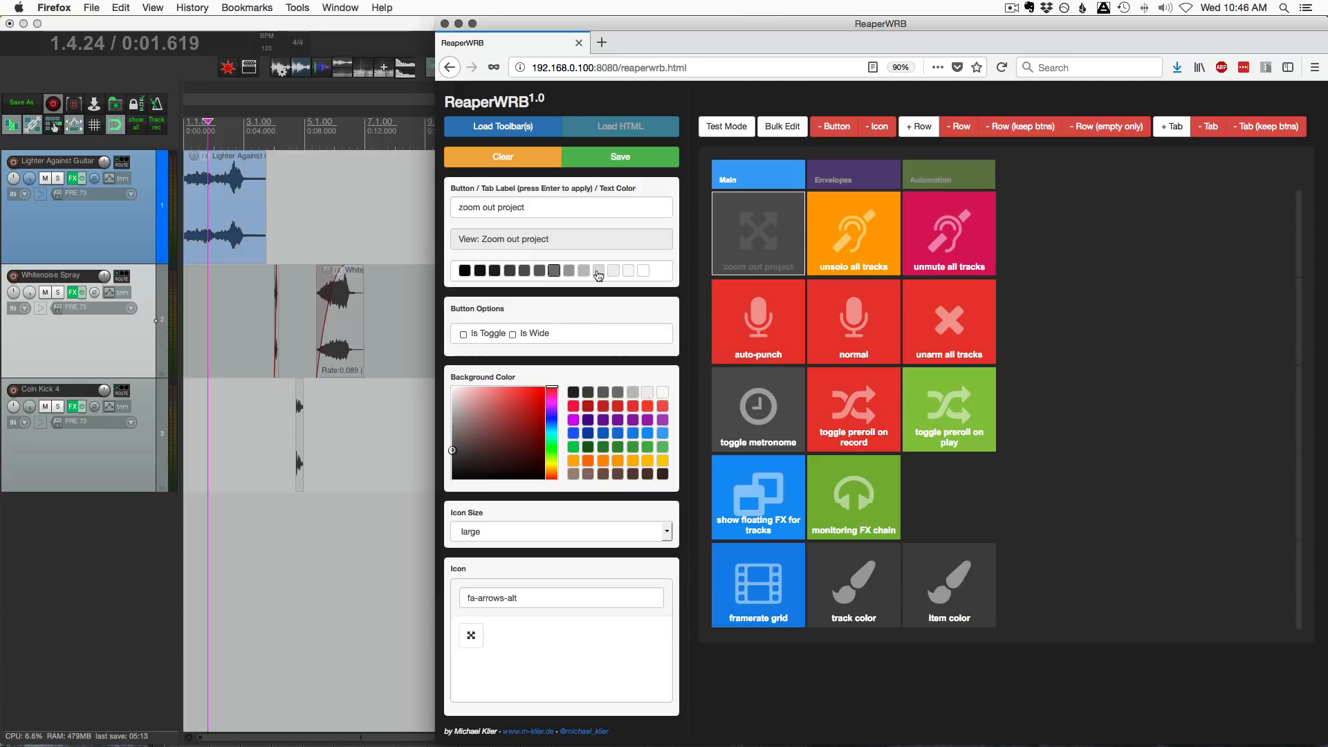
pyautogui.click(644, 271)
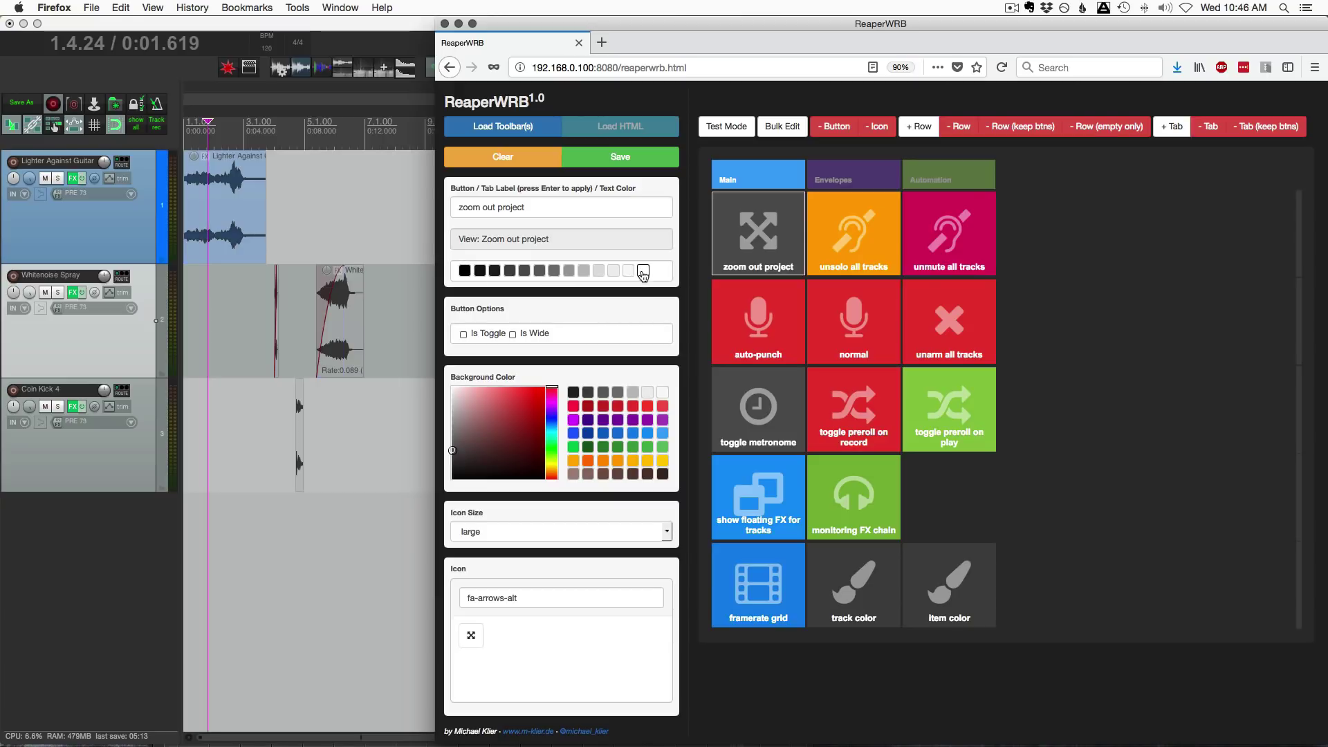
pyautogui.click(463, 335)
pyautogui.click(762, 425)
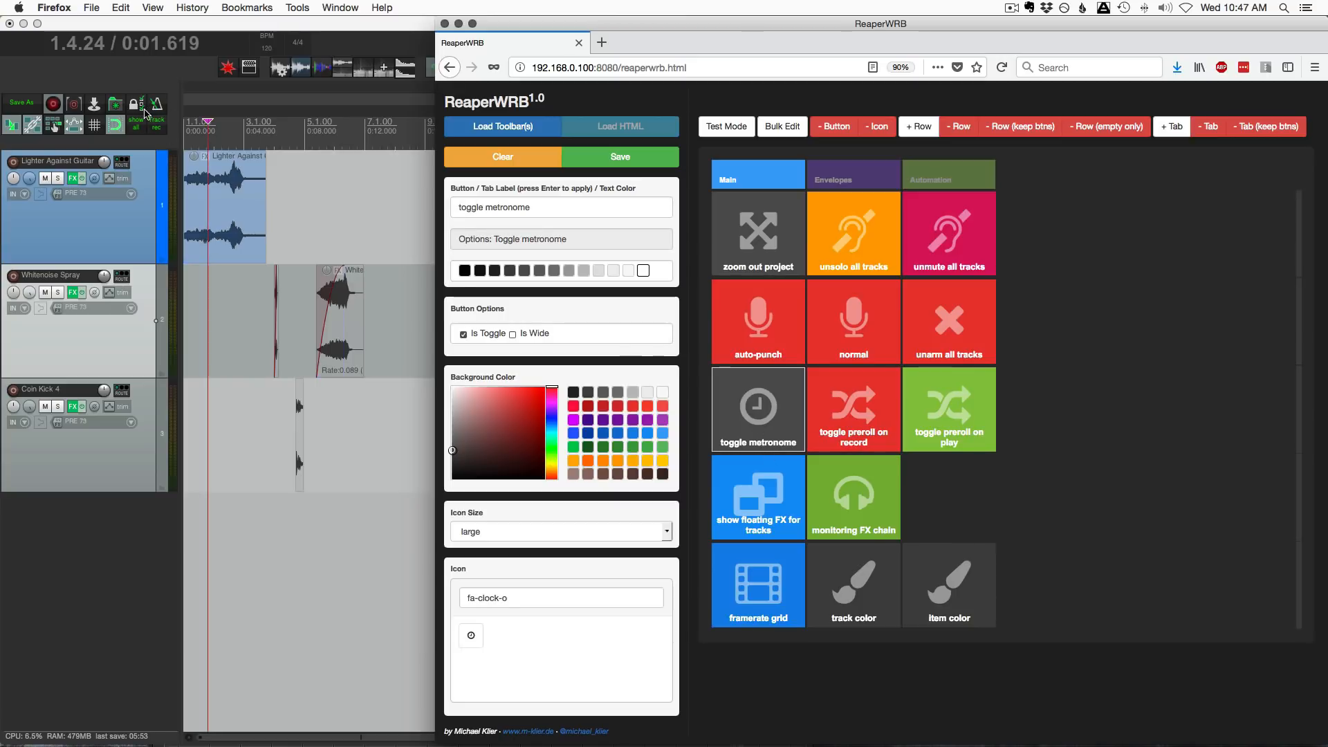
pyautogui.click(758, 234)
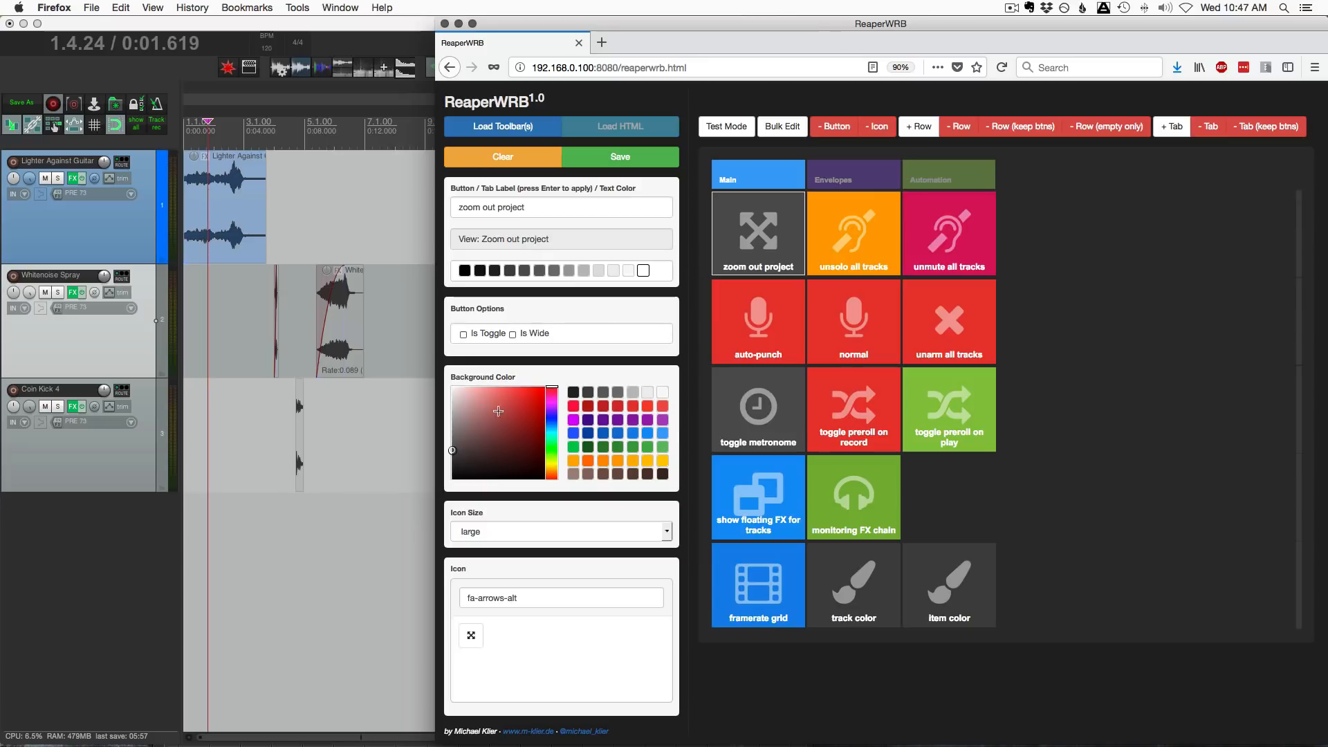
pyautogui.click(573, 394)
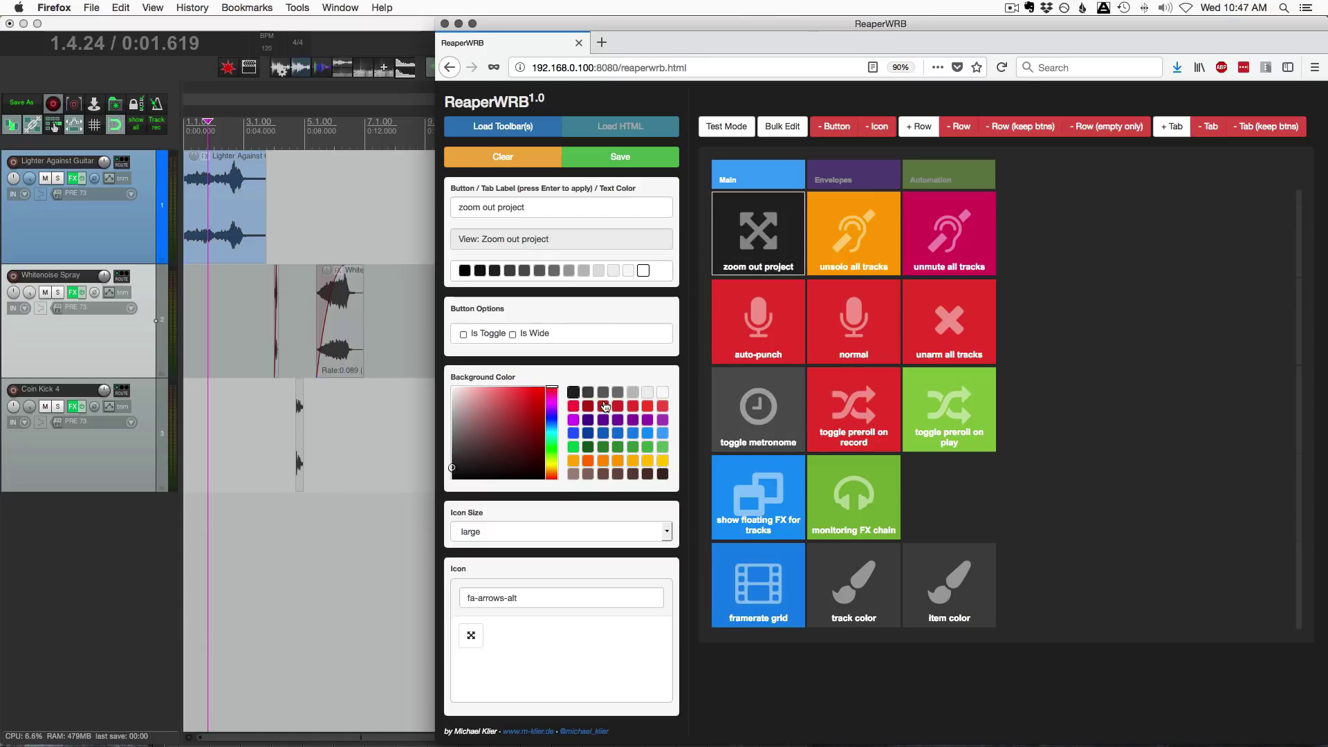
pyautogui.click(633, 433)
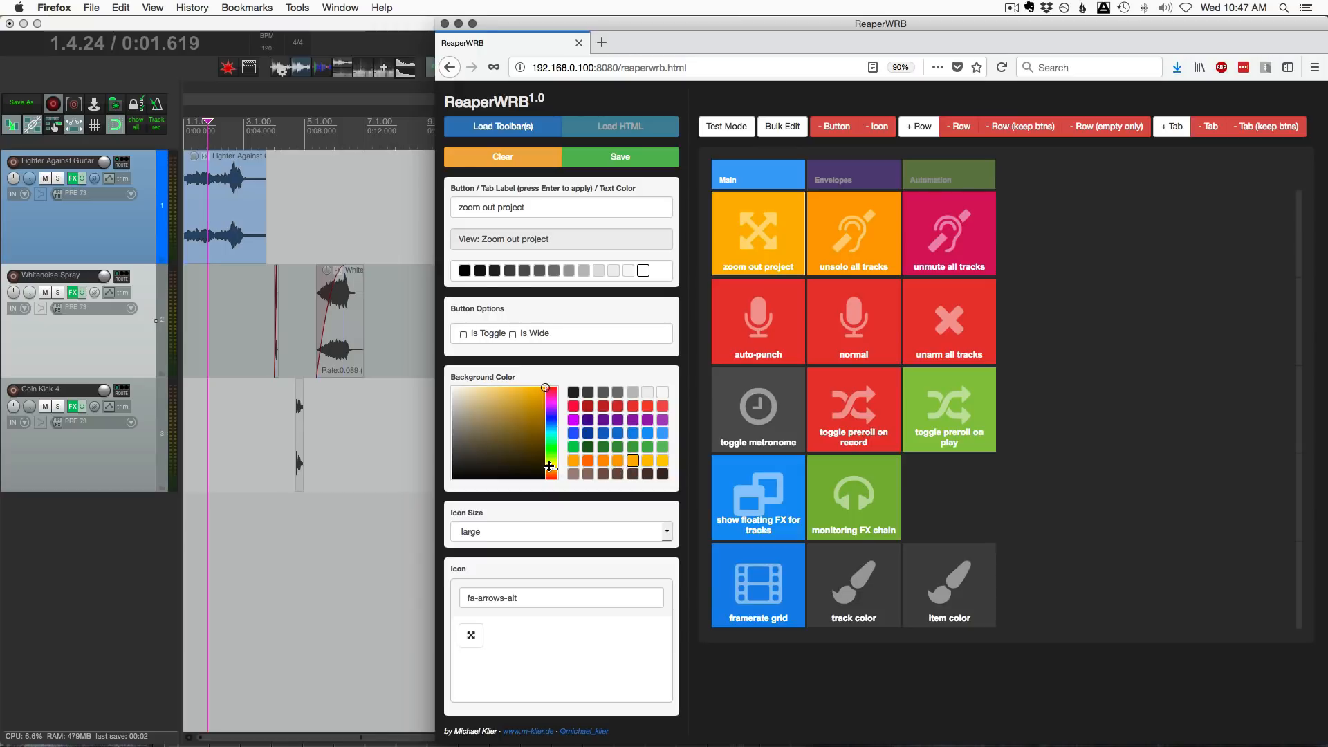
pyautogui.moveTo(550, 420)
pyautogui.mouseDown()
pyautogui.moveTo(549, 400)
pyautogui.moveTo(550, 444)
pyautogui.mouseUp()
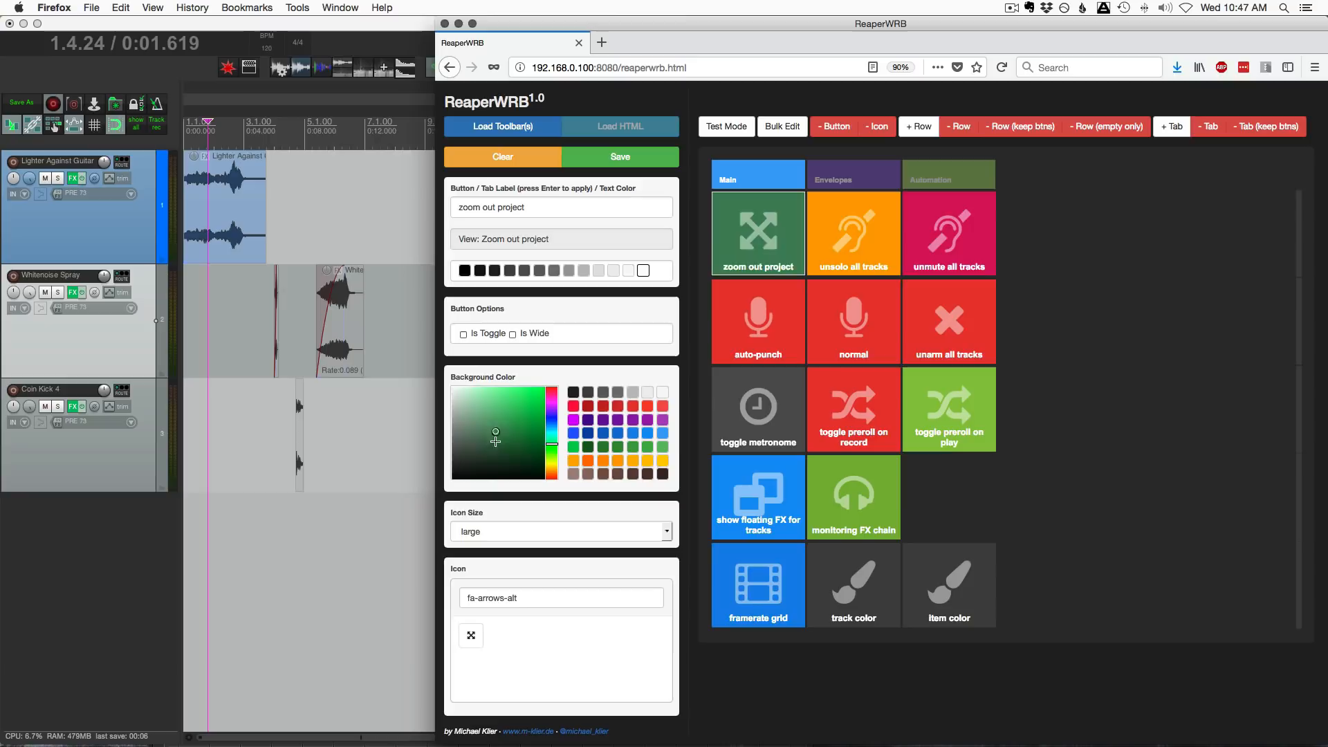
pyautogui.click(596, 478)
pyautogui.click(486, 531)
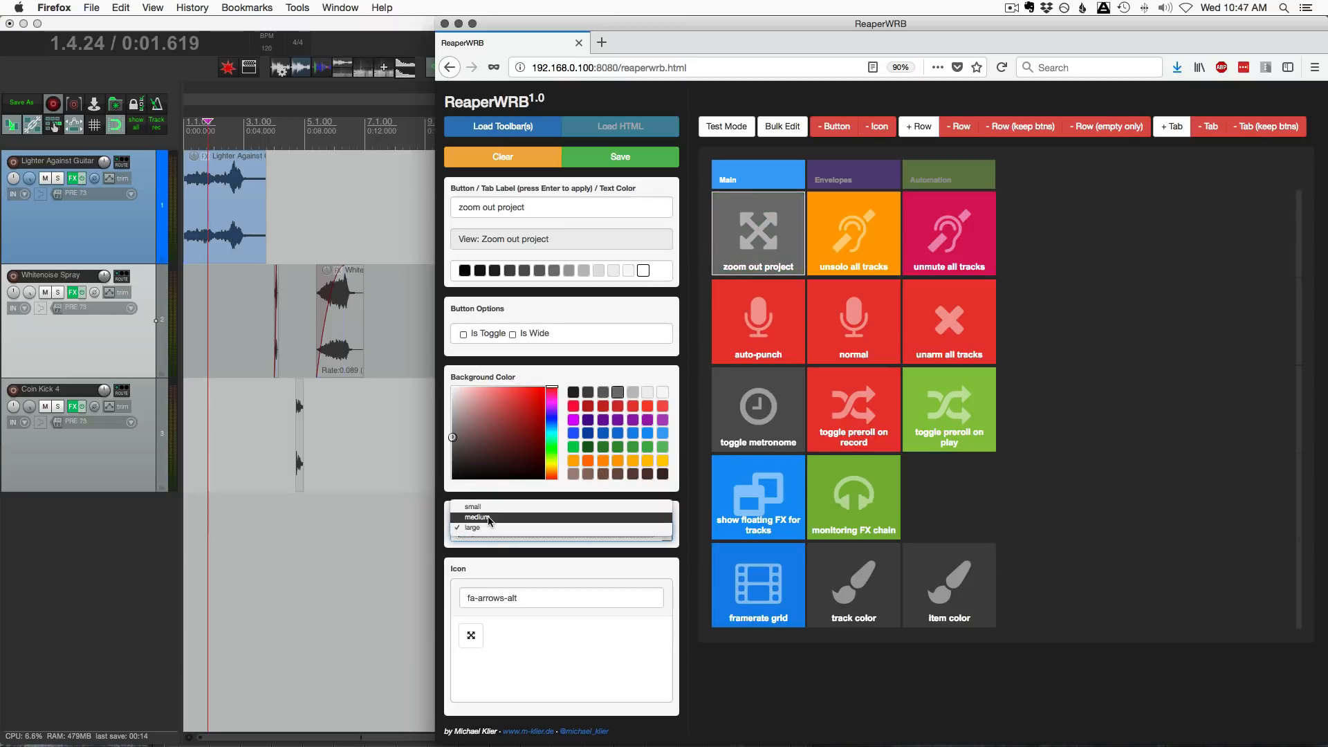
pyautogui.click(492, 509)
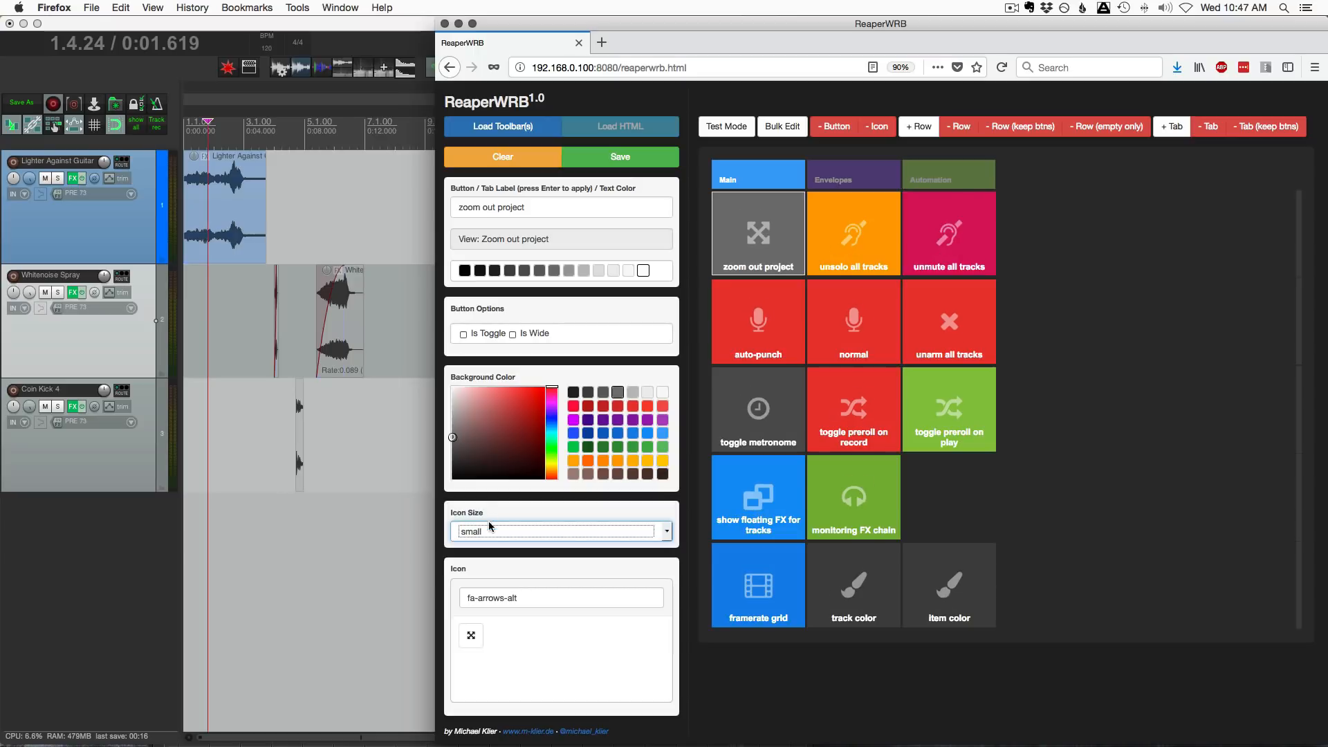
pyautogui.click(490, 532)
pyautogui.click(485, 540)
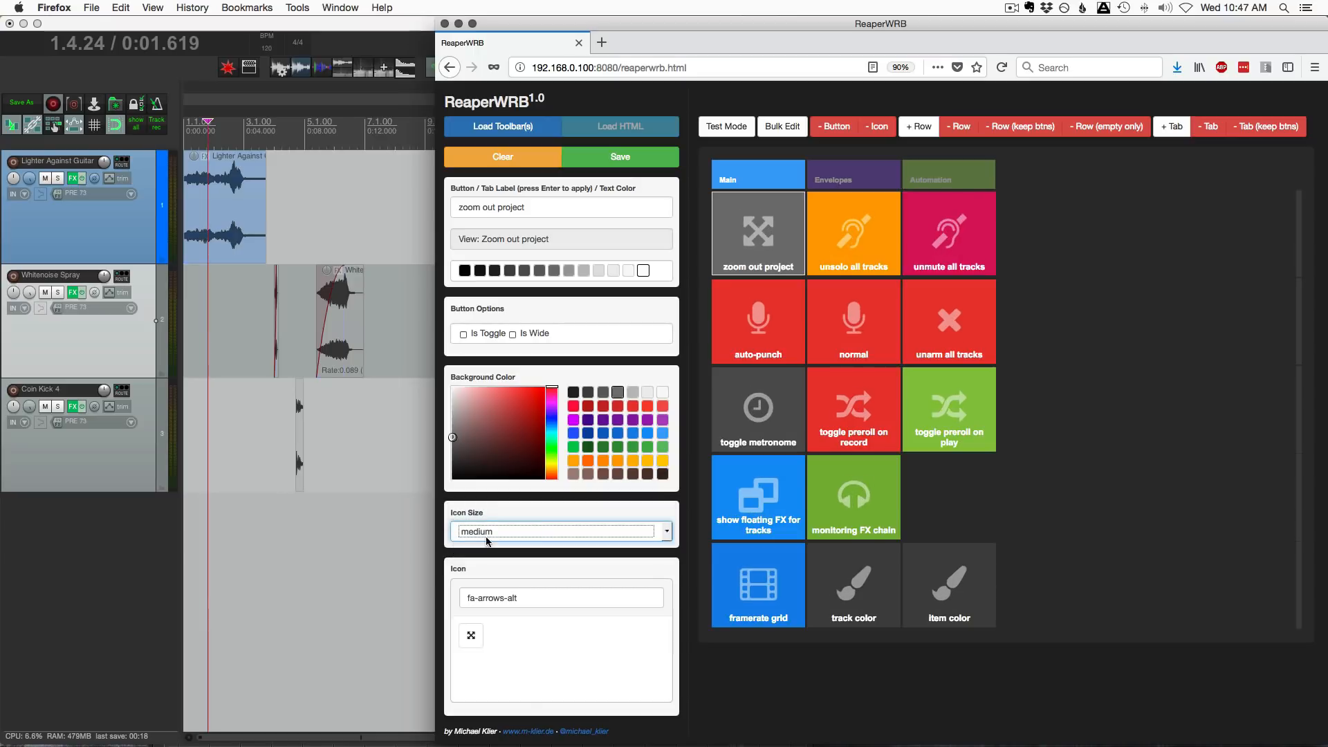
pyautogui.click(493, 534)
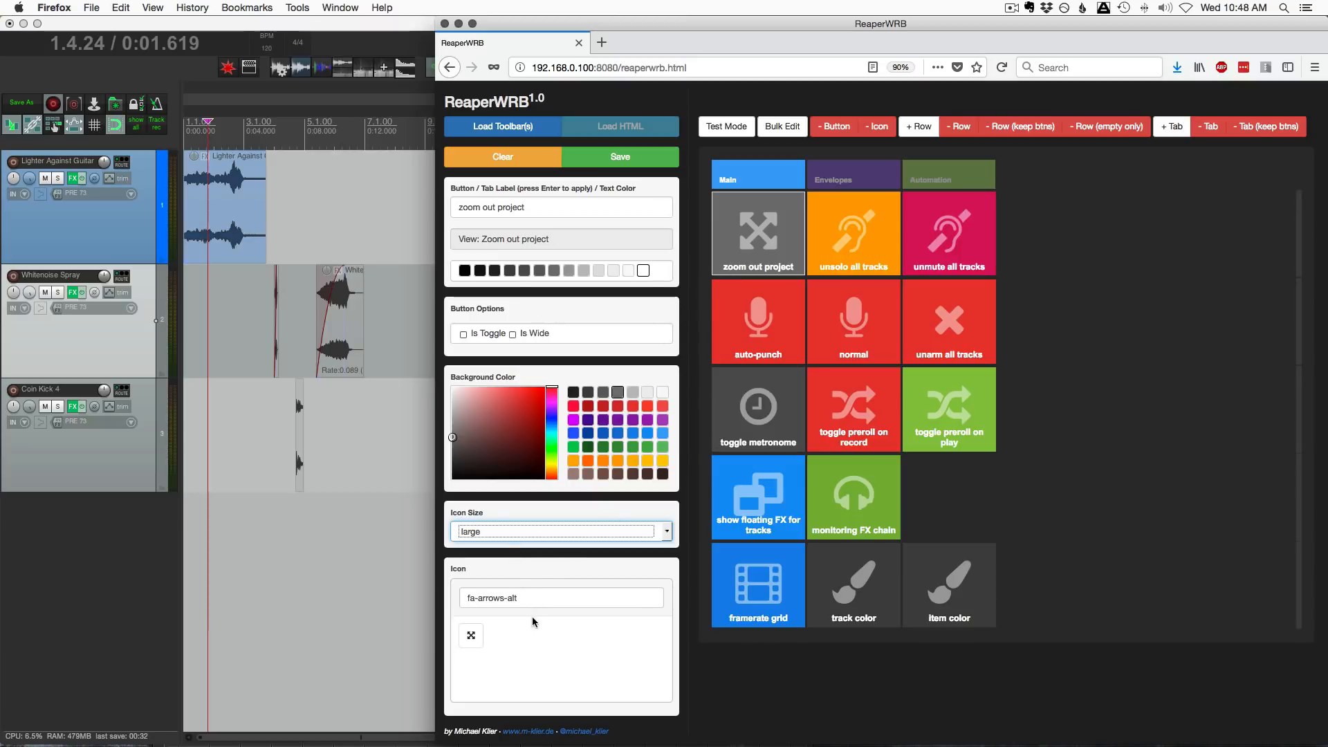
# Clear the icon name, filter the icon list to 'arrow' and keep the expand-arrows icon
pyautogui.doubleClick(535, 598)
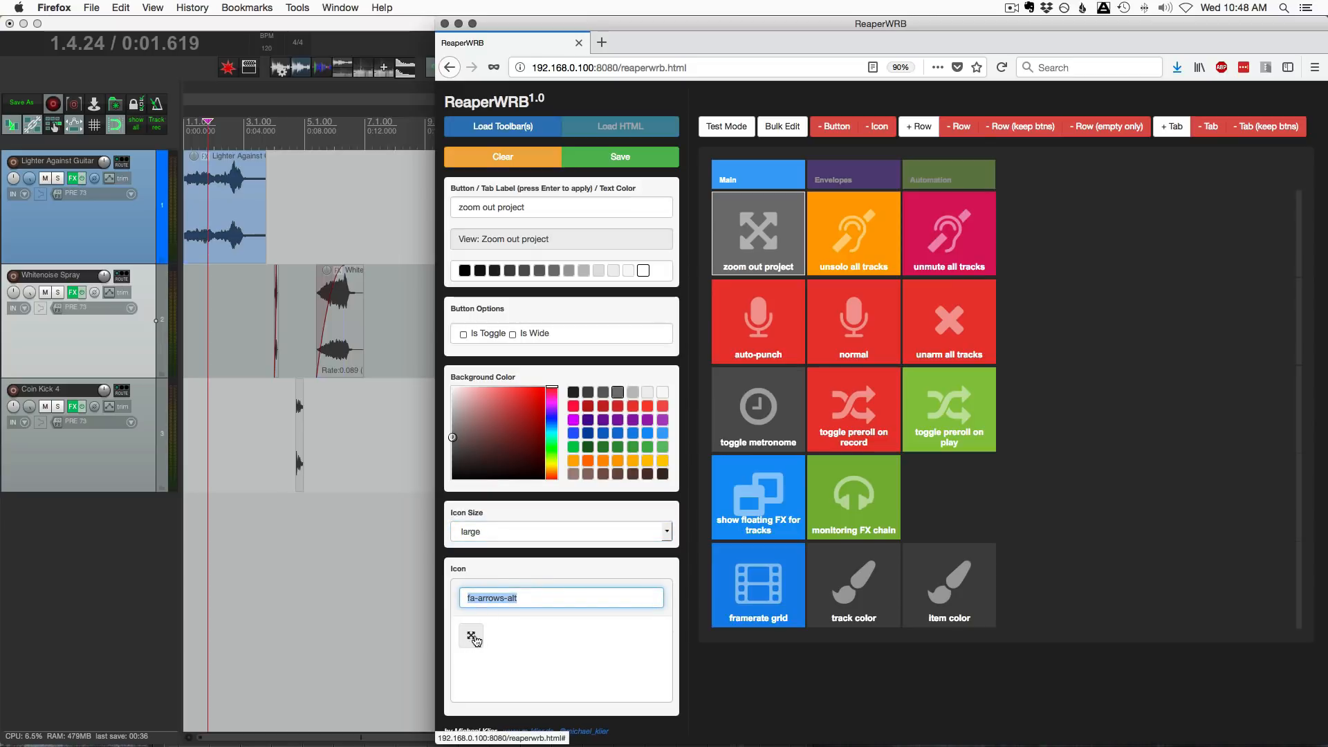
pyautogui.press('BackSpace')
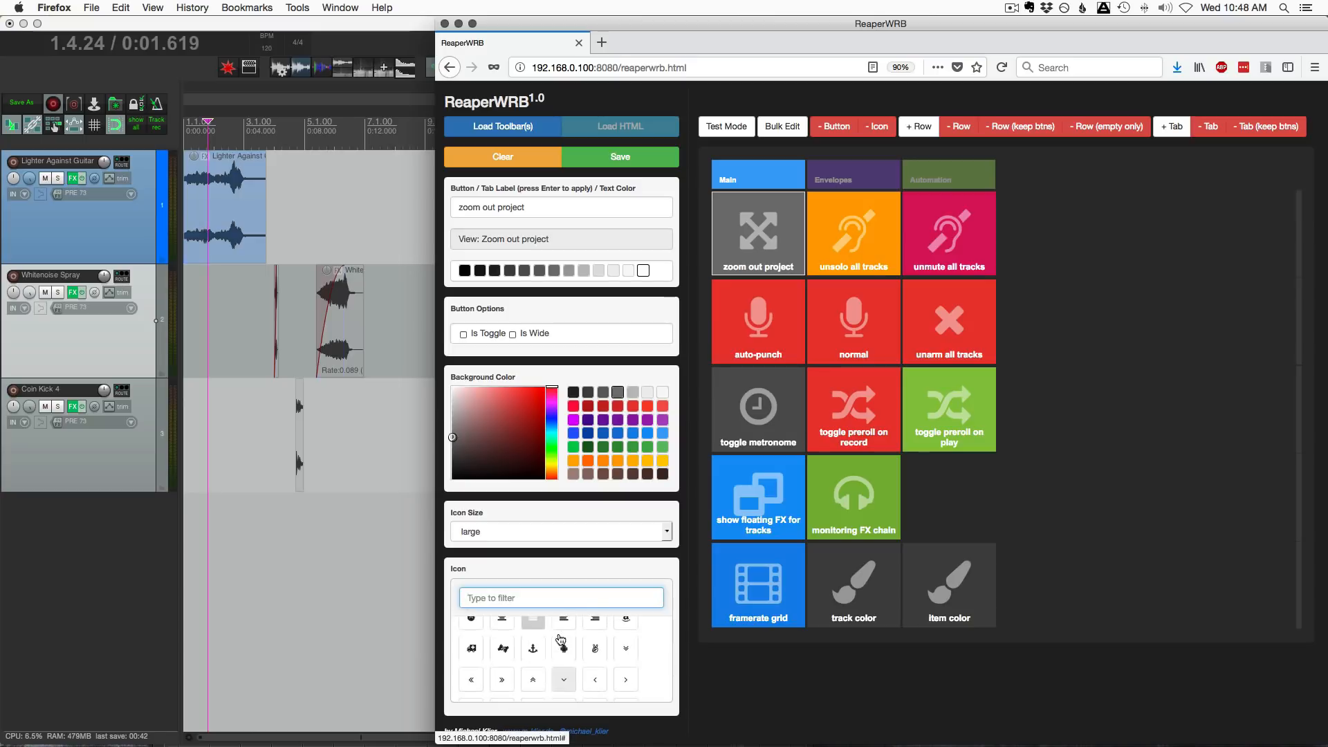
pyautogui.scroll(-2, 568, 647)
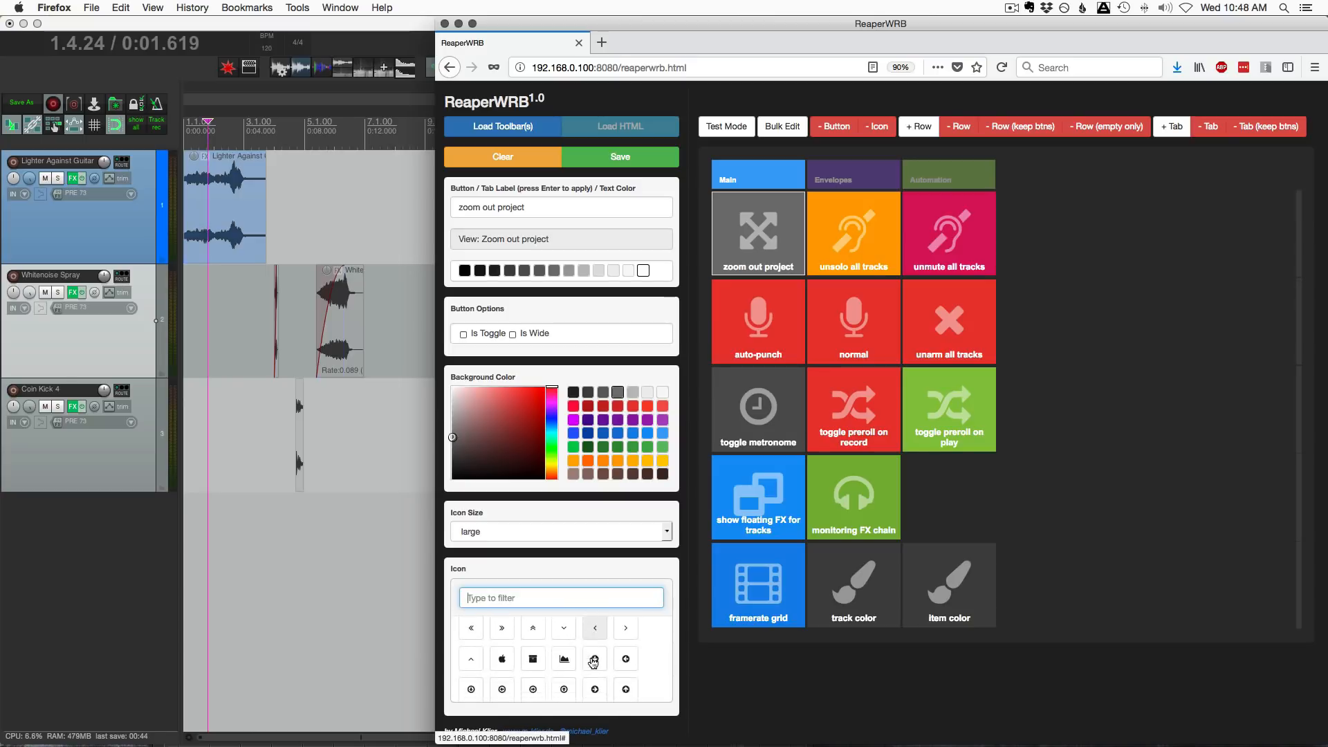
pyautogui.scroll(-5, 595, 654)
pyautogui.scroll(-5, 595, 661)
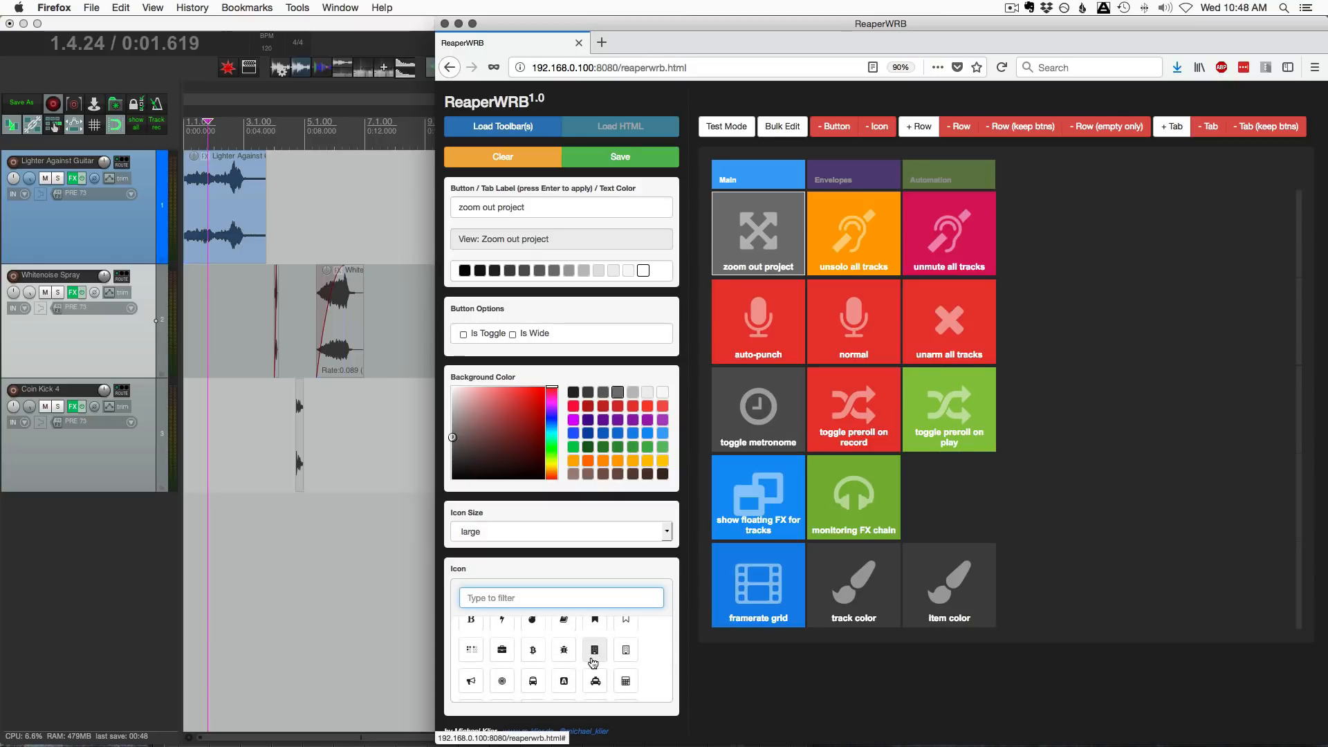
pyautogui.scroll(-4, 593, 661)
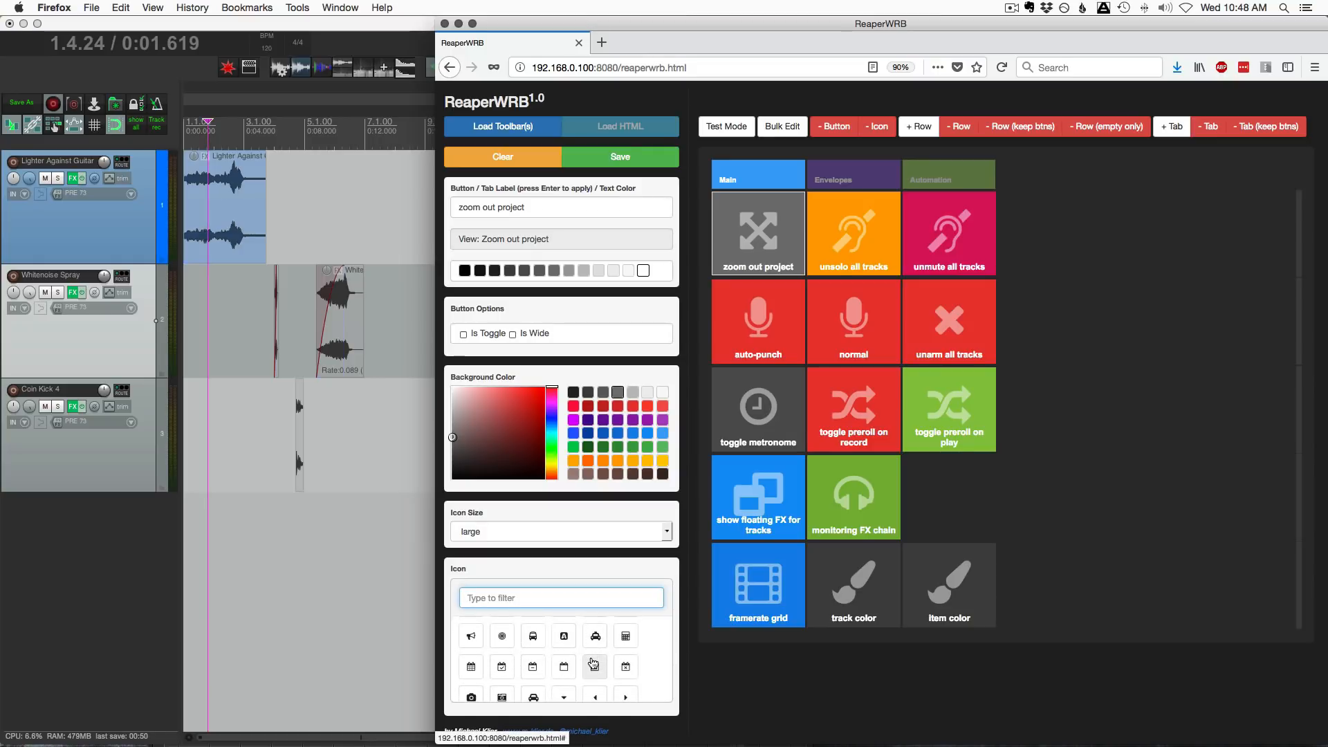
pyautogui.scroll(-2, 593, 661)
pyautogui.scroll(-3, 593, 661)
pyautogui.scroll(-3, 593, 661)
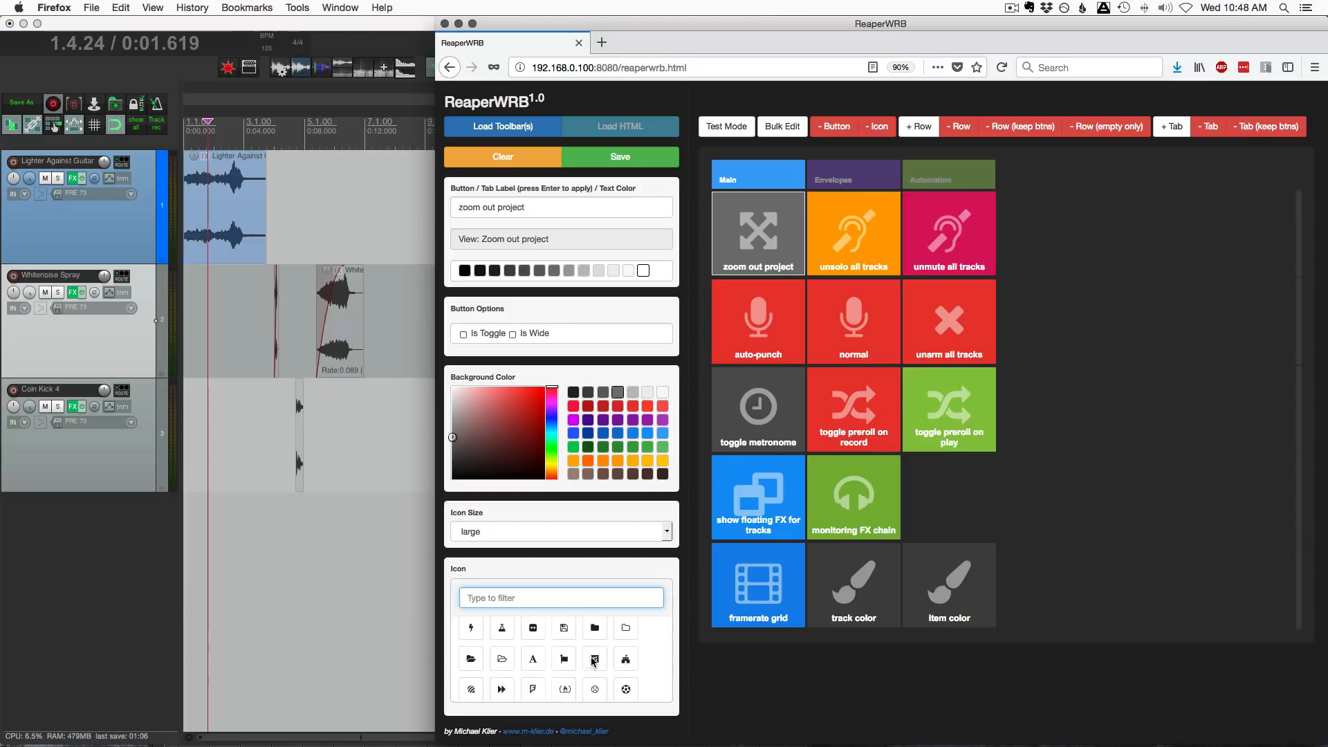
pyautogui.scroll(-5, 593, 661)
pyautogui.scroll(-2, 594, 661)
pyautogui.scroll(-2, 594, 662)
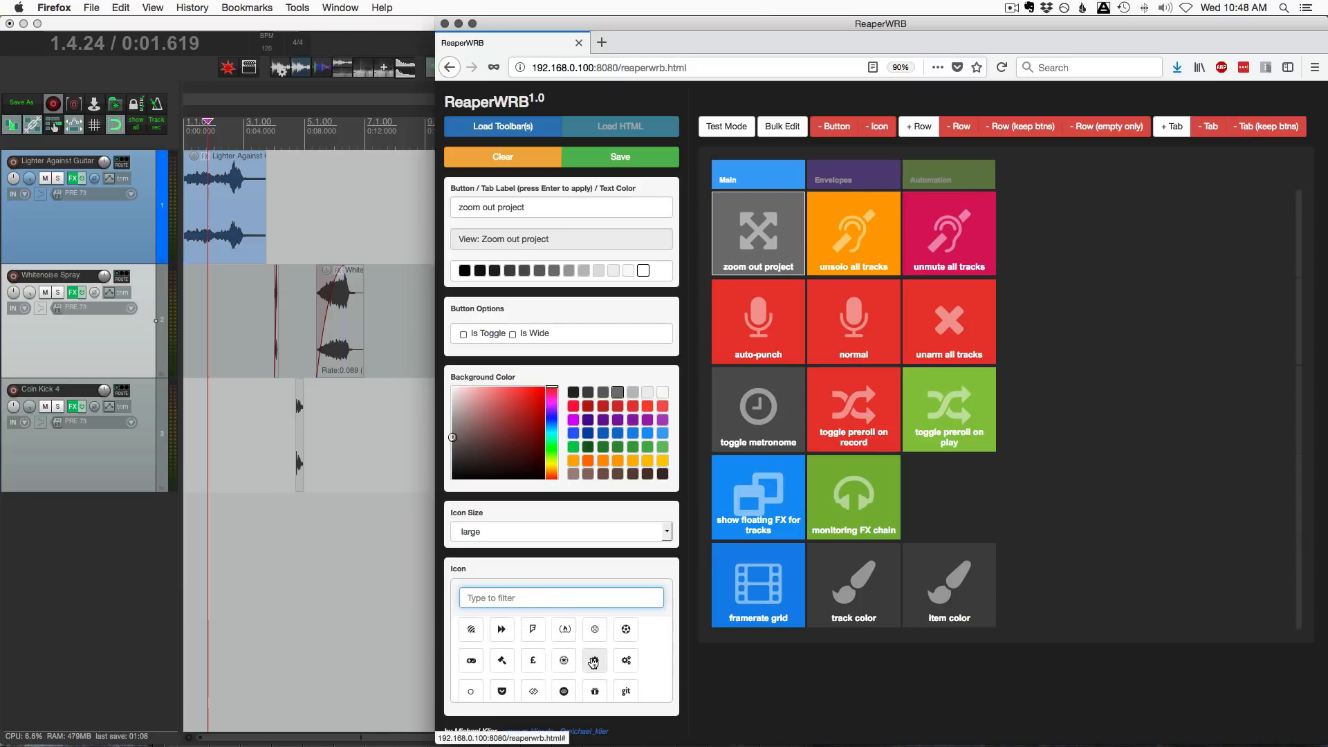
pyautogui.click(519, 599)
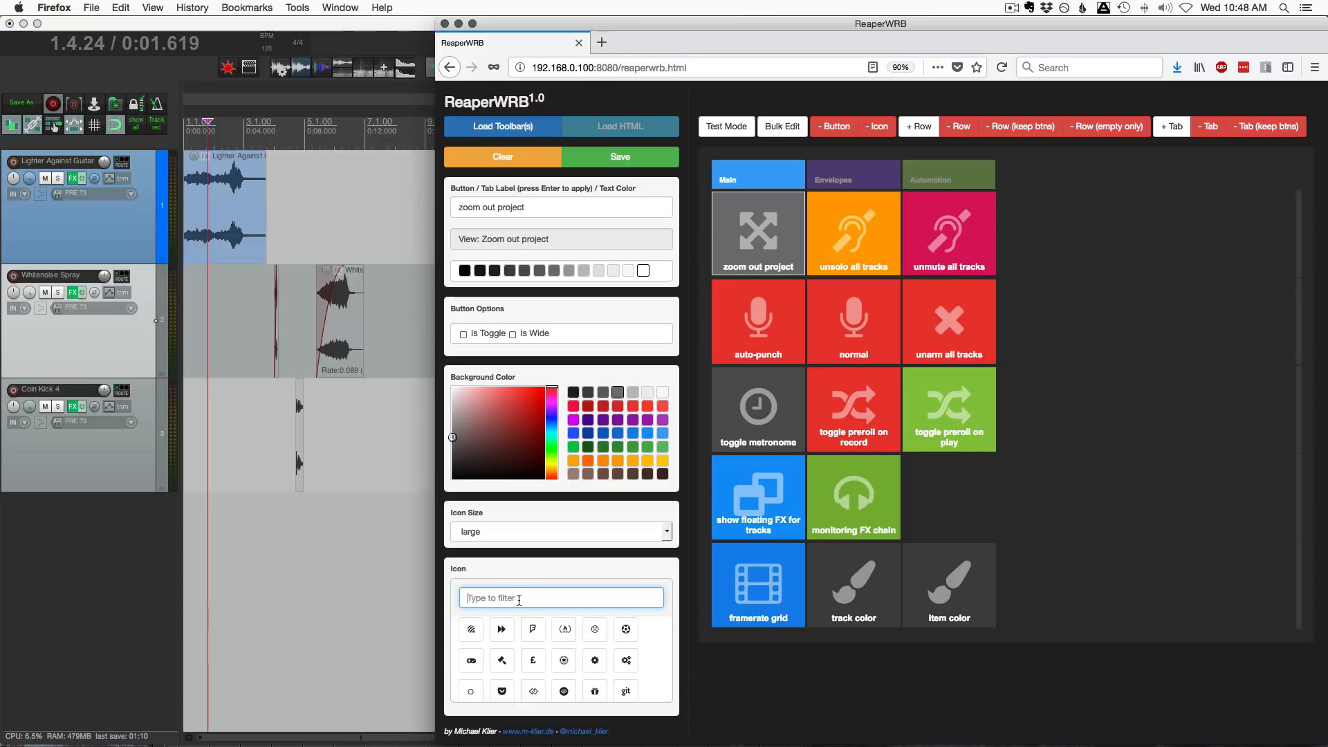
pyautogui.write('arrow')
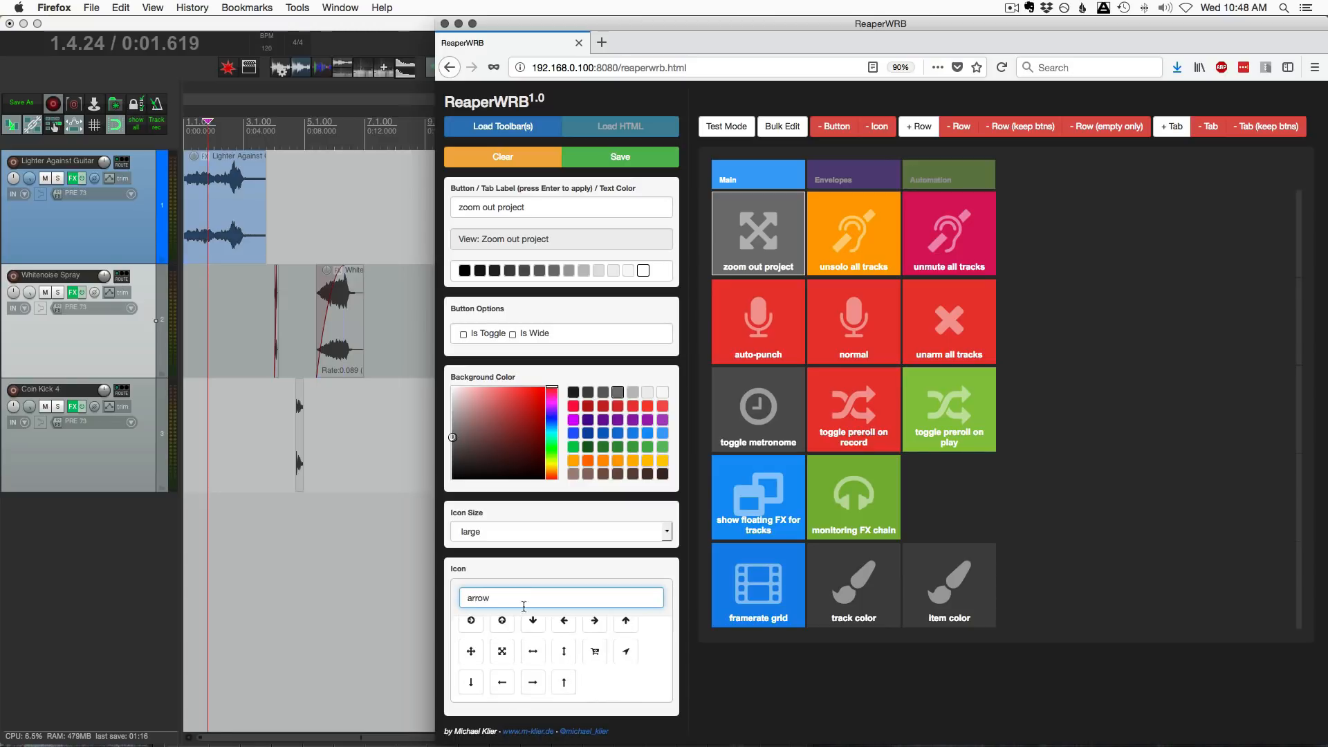
pyautogui.click(502, 651)
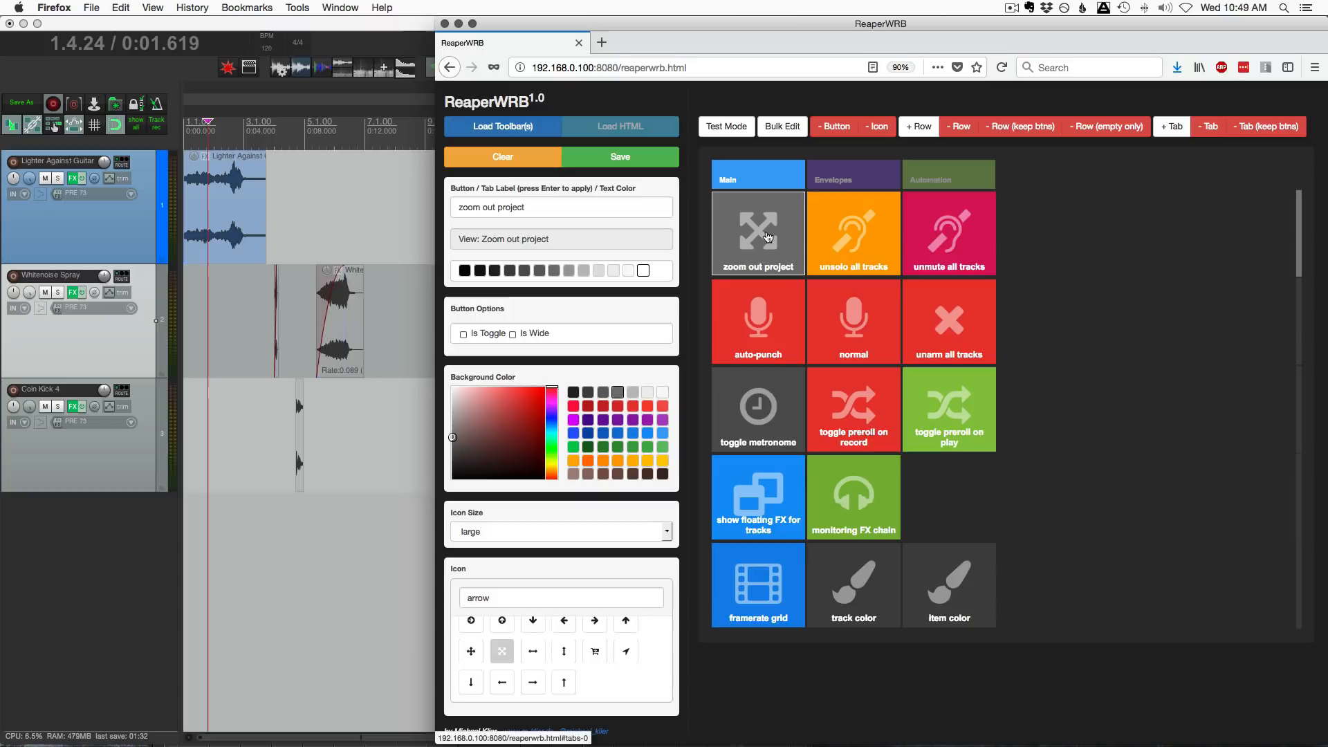
pyautogui.moveTo(767, 236)
pyautogui.mouseDown()
pyautogui.moveTo(951, 514)
pyautogui.moveTo(752, 240)
pyautogui.mouseUp()
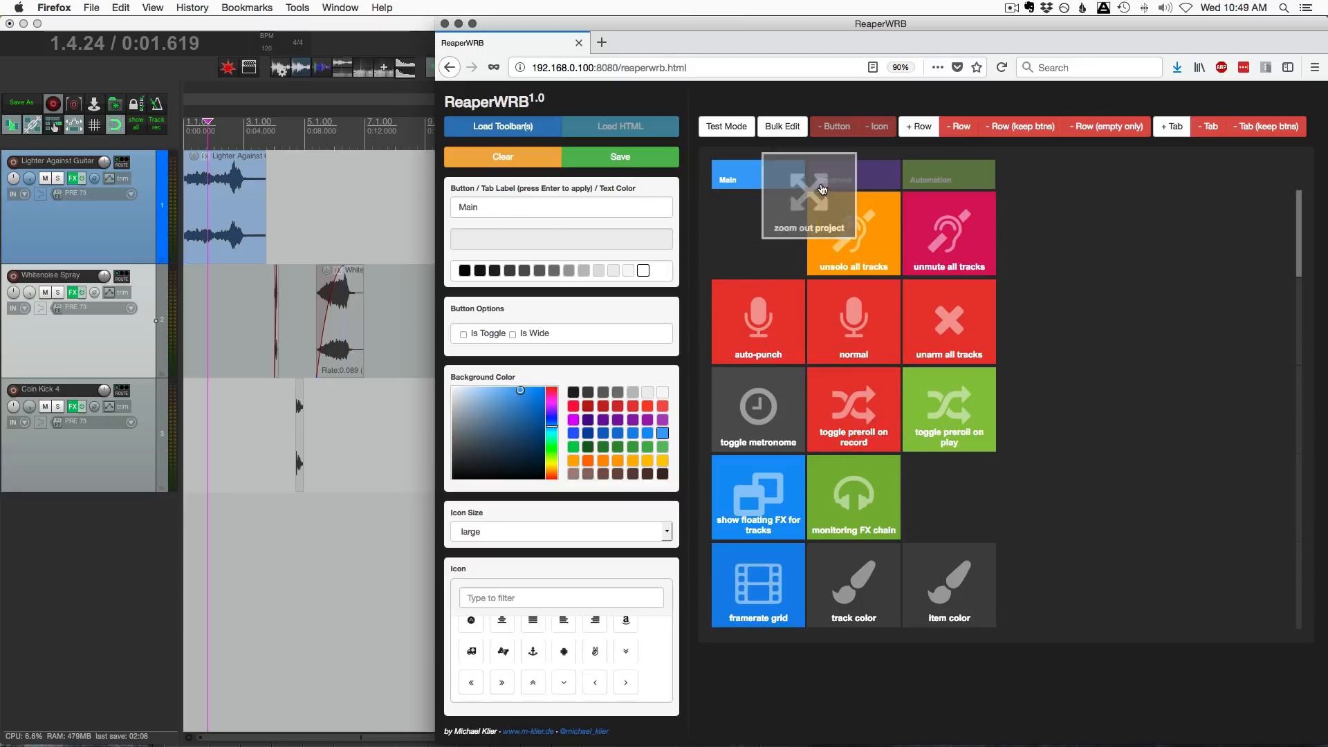
pyautogui.moveTo(751, 240); pyautogui.dragTo(844, 181)
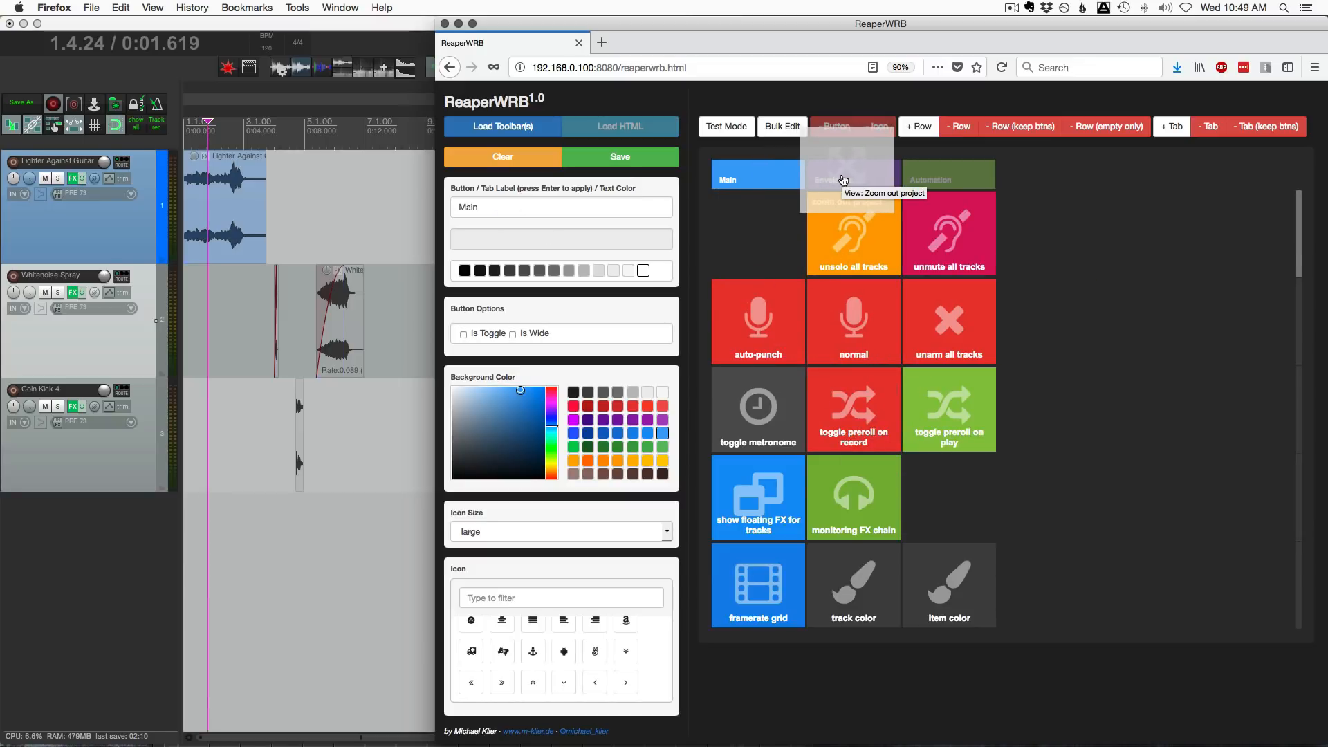
pyautogui.moveTo(844, 181); pyautogui.dragTo(853, 178)
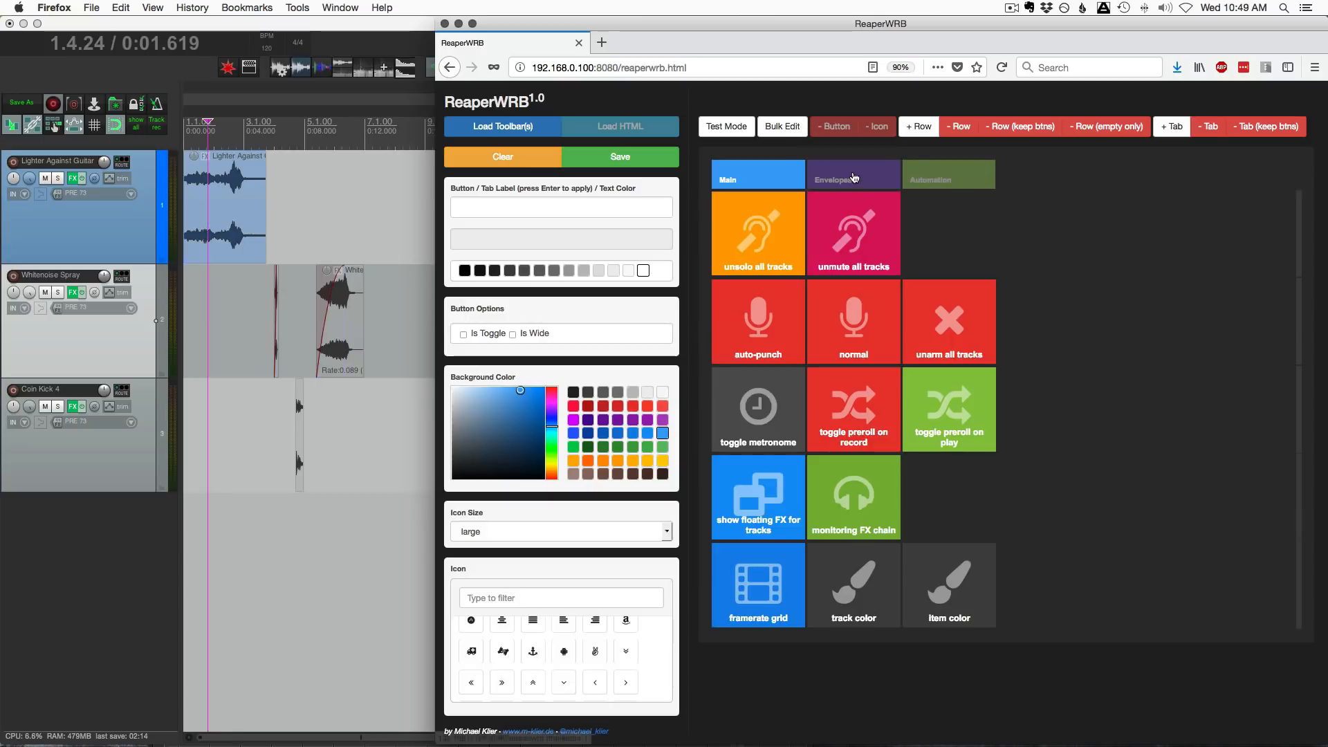
pyautogui.click(854, 178)
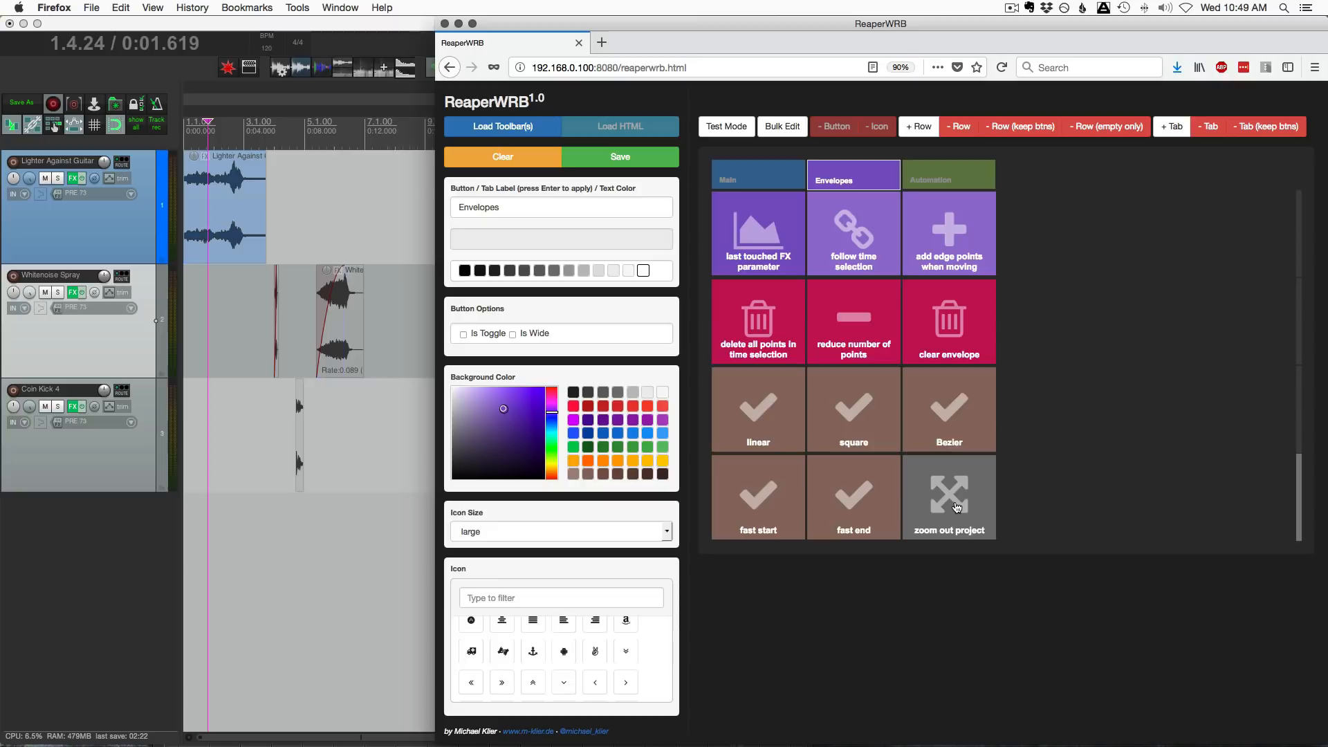
pyautogui.moveTo(961, 513); pyautogui.dragTo(773, 181)
pyautogui.click(758, 179)
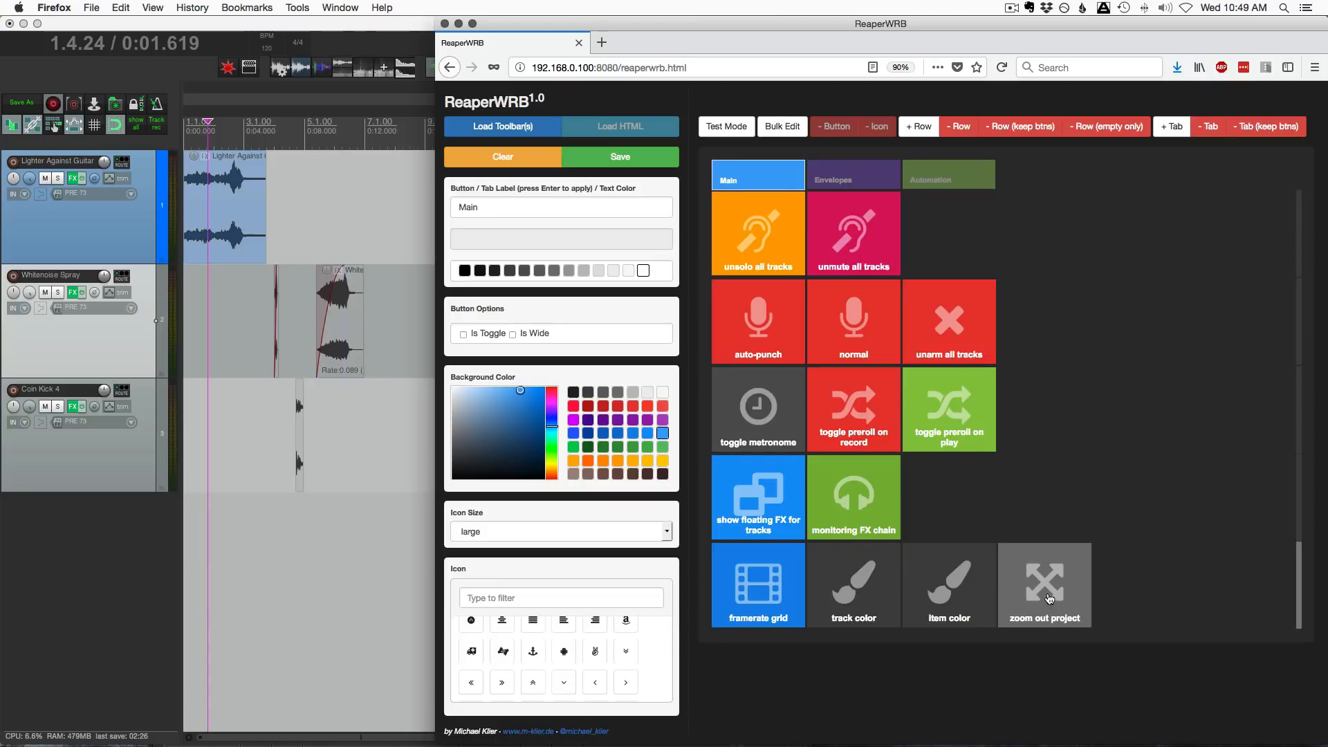
pyautogui.moveTo(1045, 586); pyautogui.dragTo(748, 239)
pyautogui.scroll(-2, 753, 386)
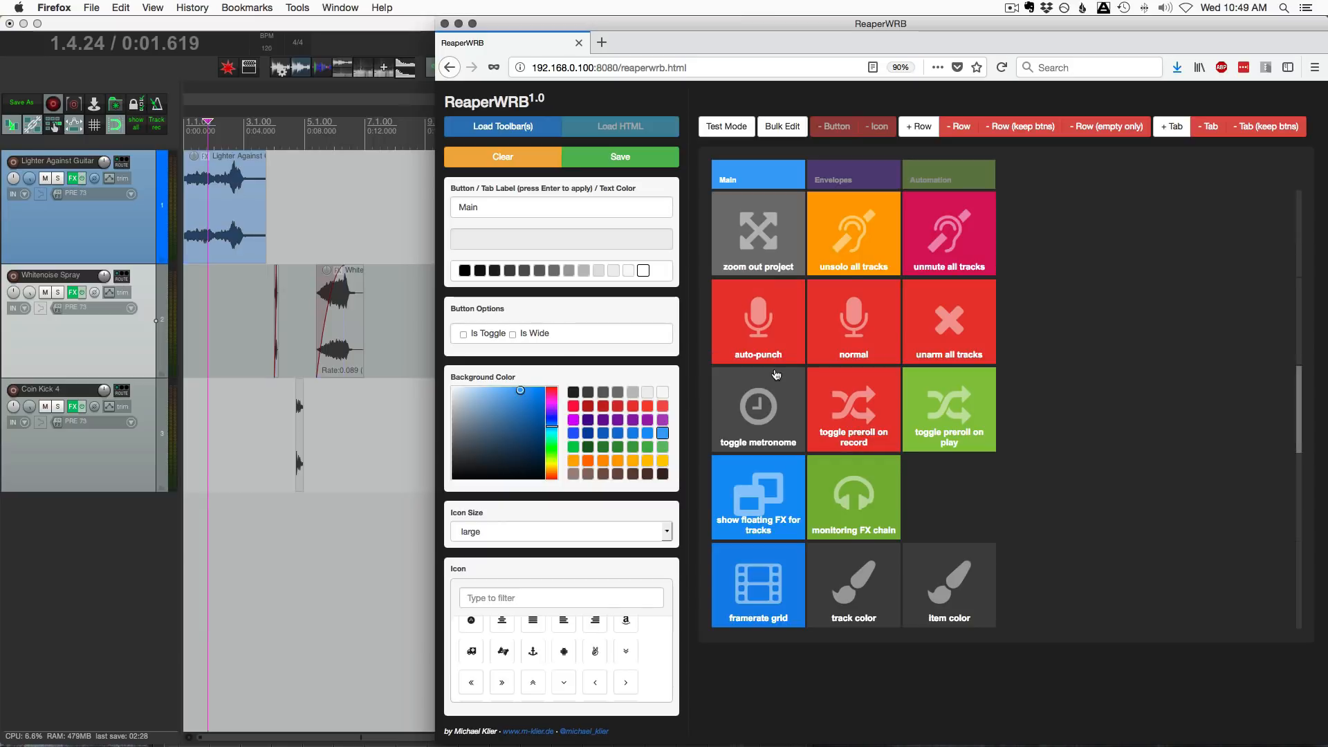
pyautogui.scroll(2, 1060, 331)
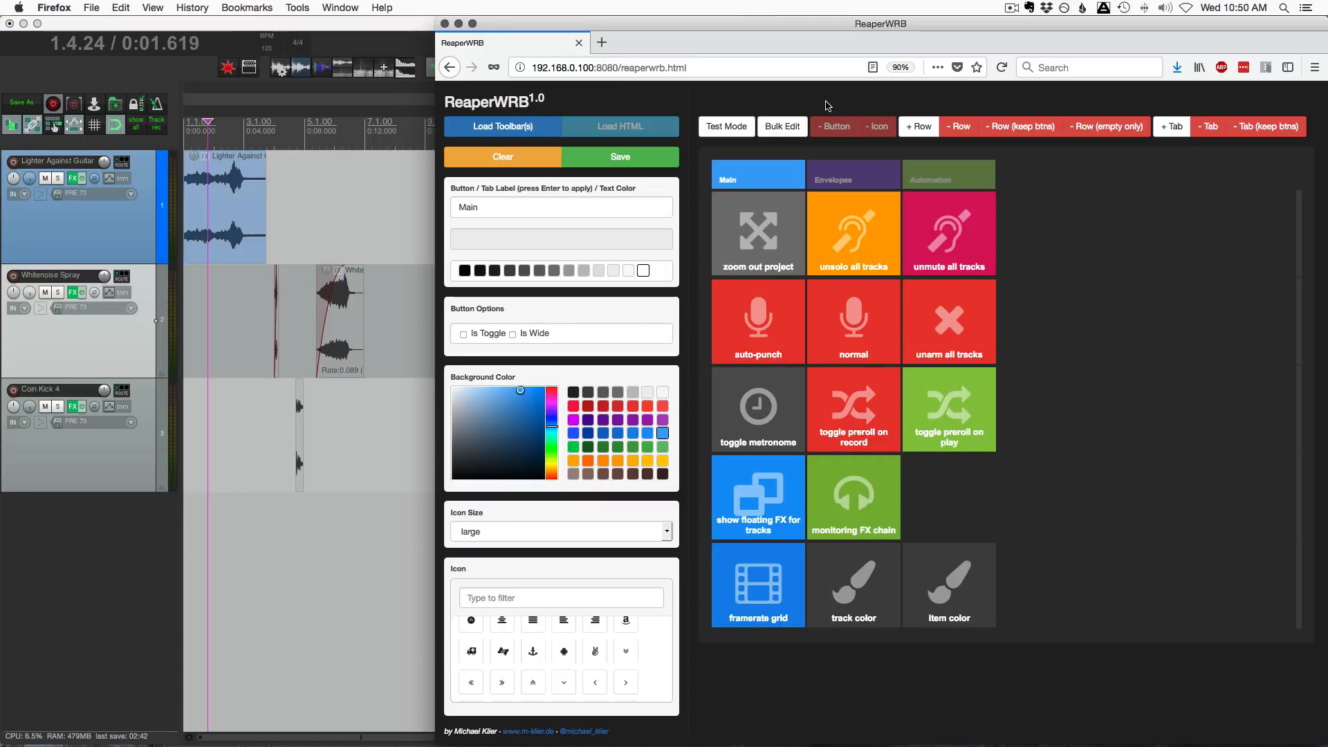
# Enable Bulk Edit and select the track color and item color buttons together
pyautogui.click(781, 136)
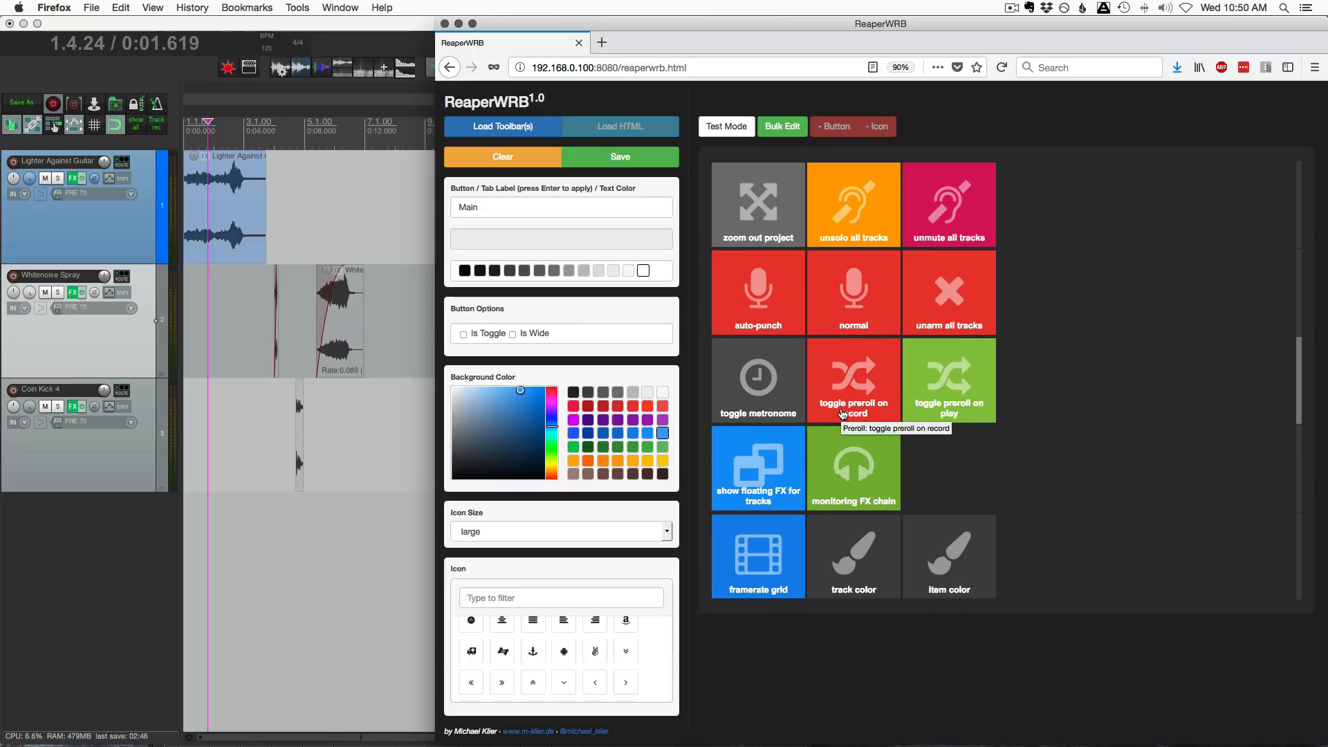
pyautogui.click(870, 536)
pyautogui.click(943, 540)
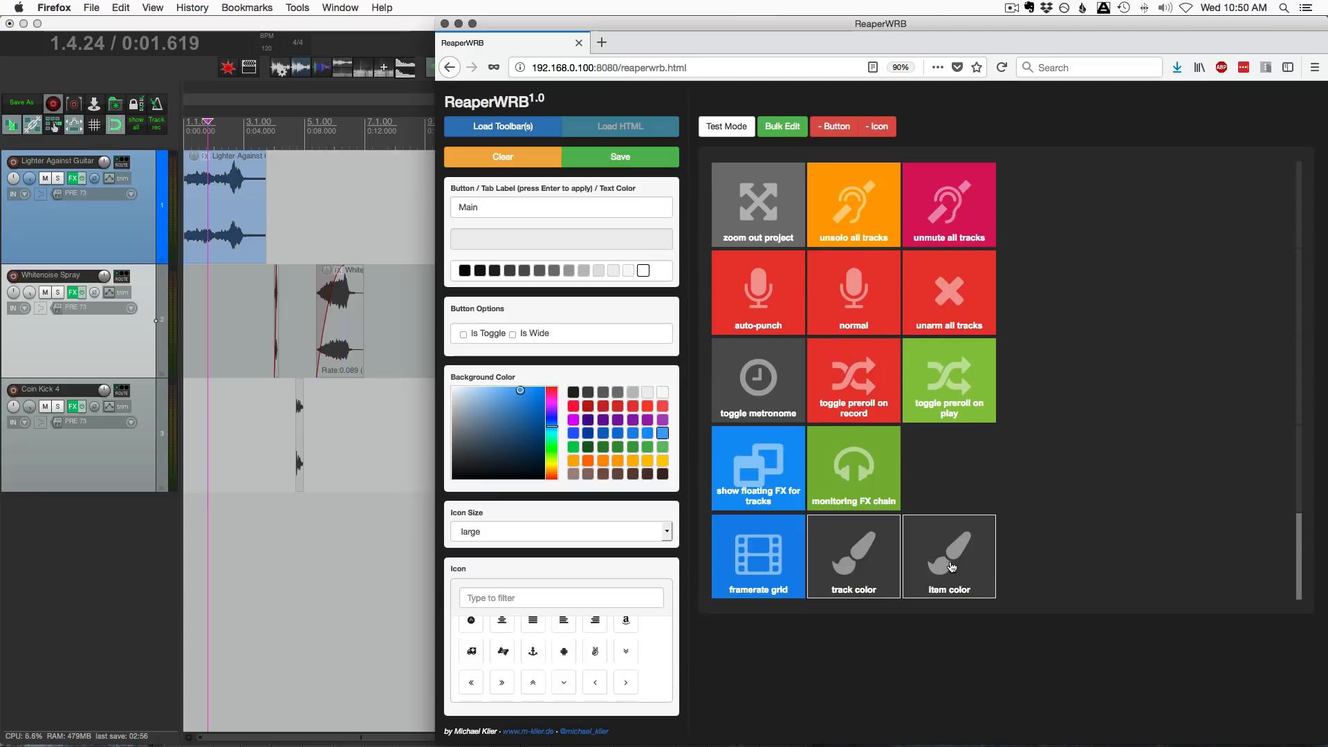
# Give both buttons a magenta background with white icons and labels after trying other colours
pyautogui.click(664, 395)
pyautogui.click(574, 401)
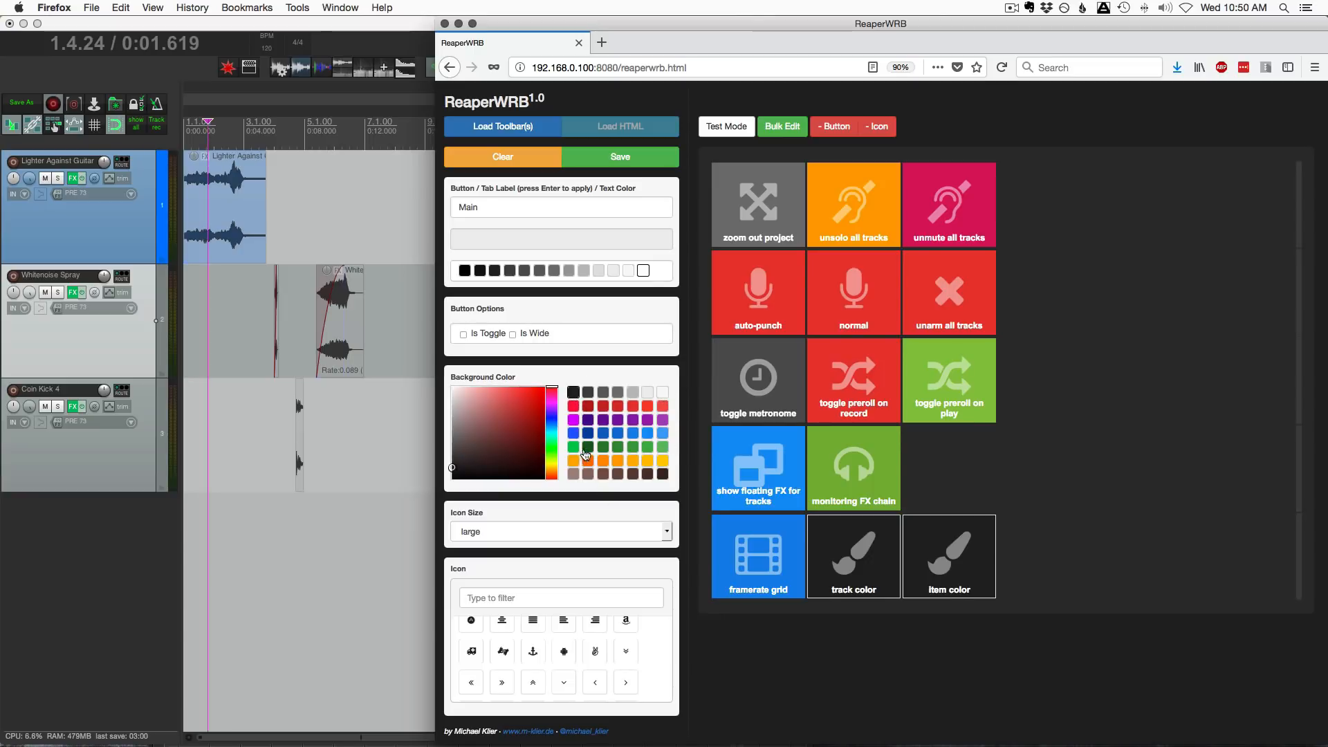
pyautogui.click(663, 394)
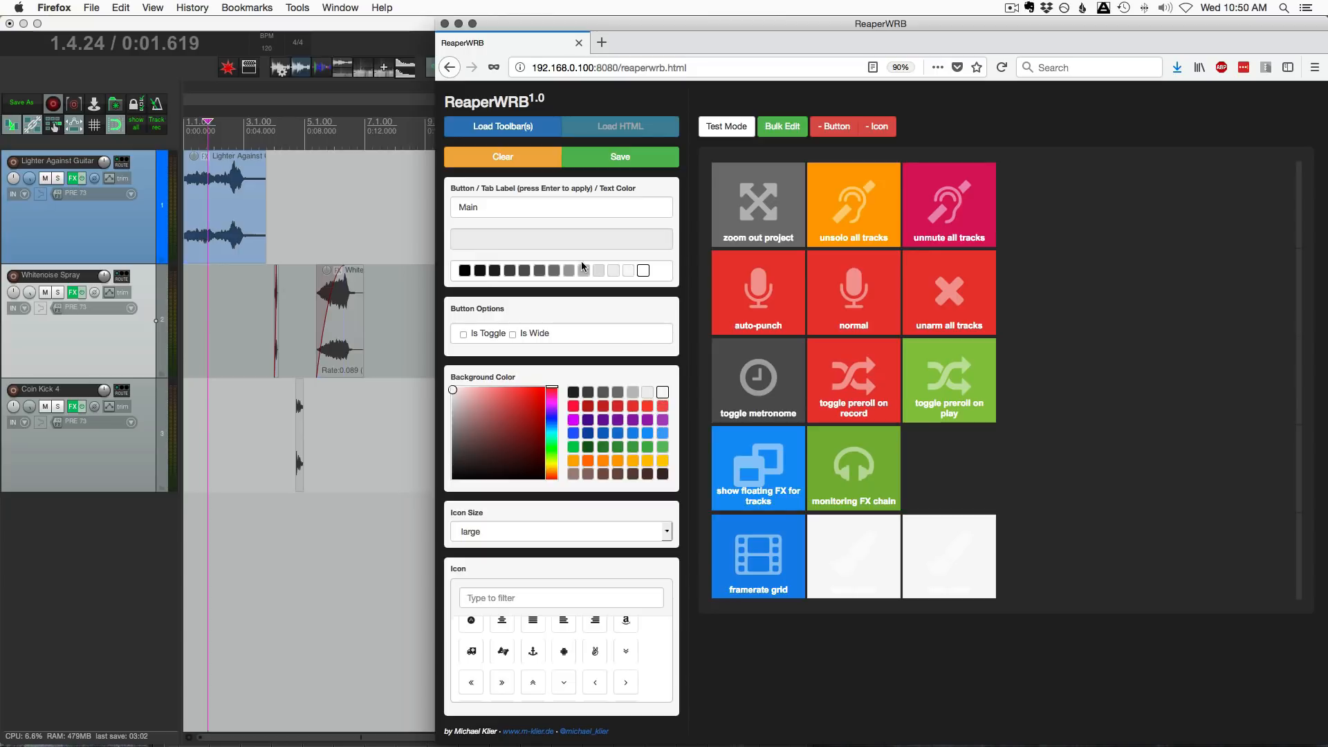
pyautogui.click(464, 270)
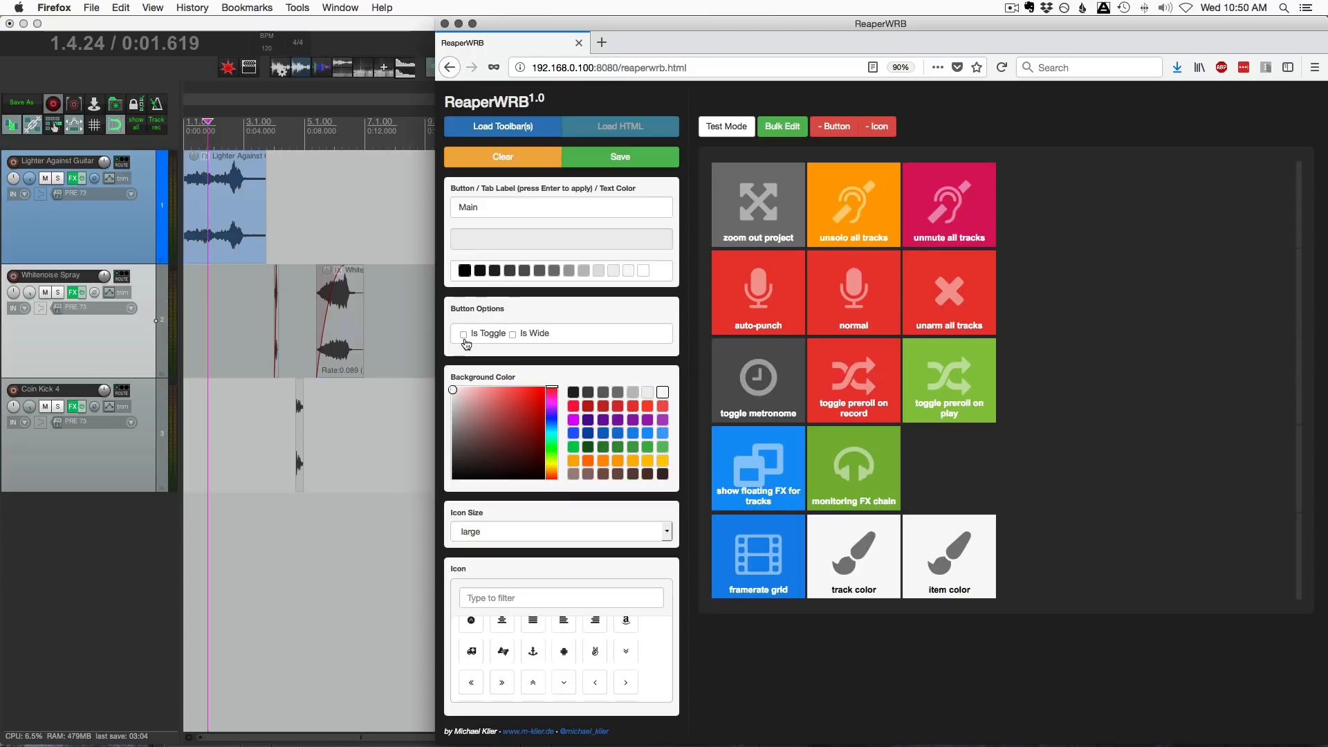
pyautogui.click(574, 419)
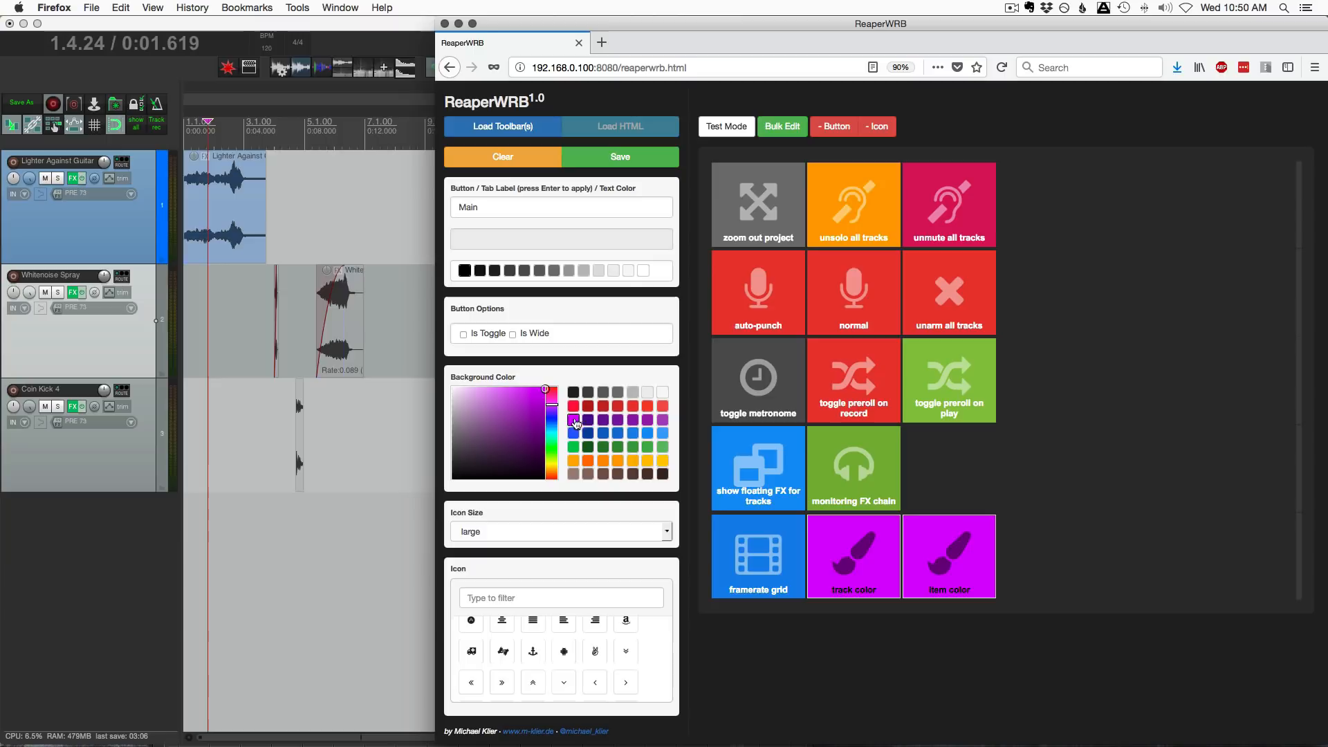
pyautogui.click(644, 271)
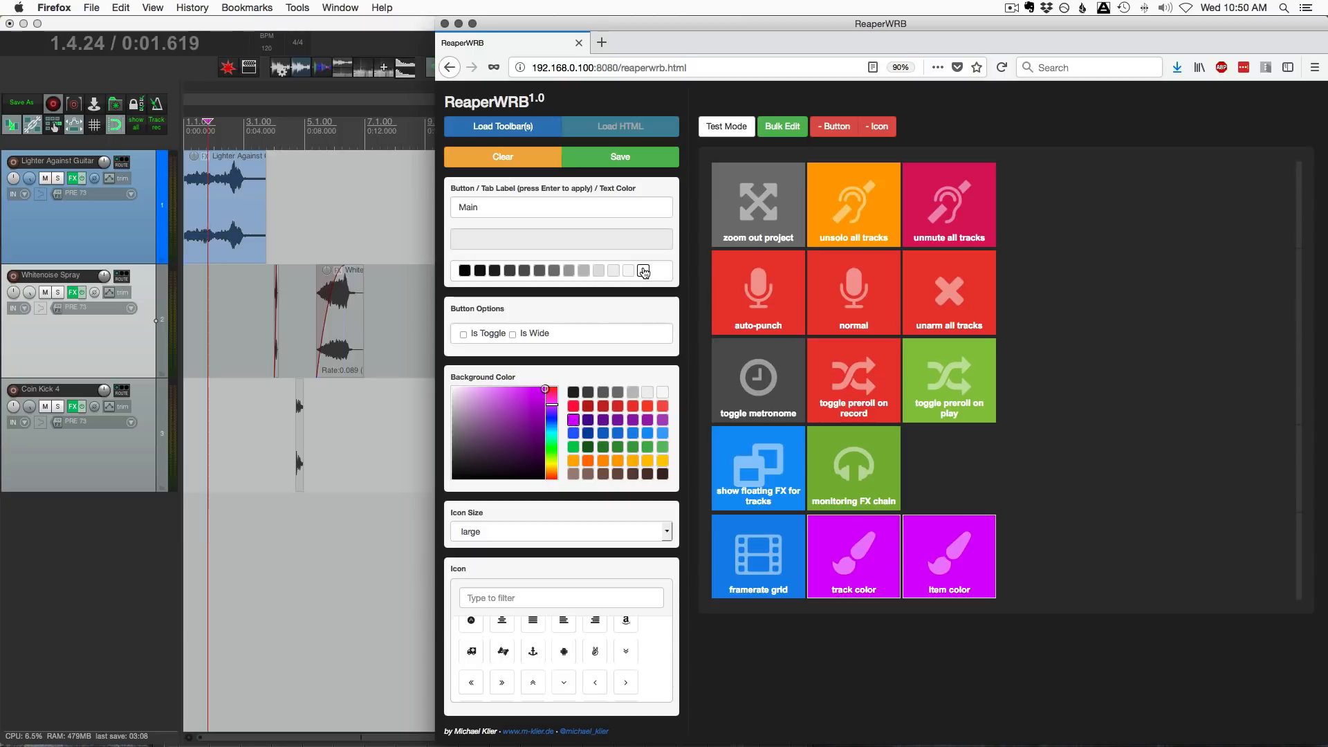
pyautogui.click(566, 270)
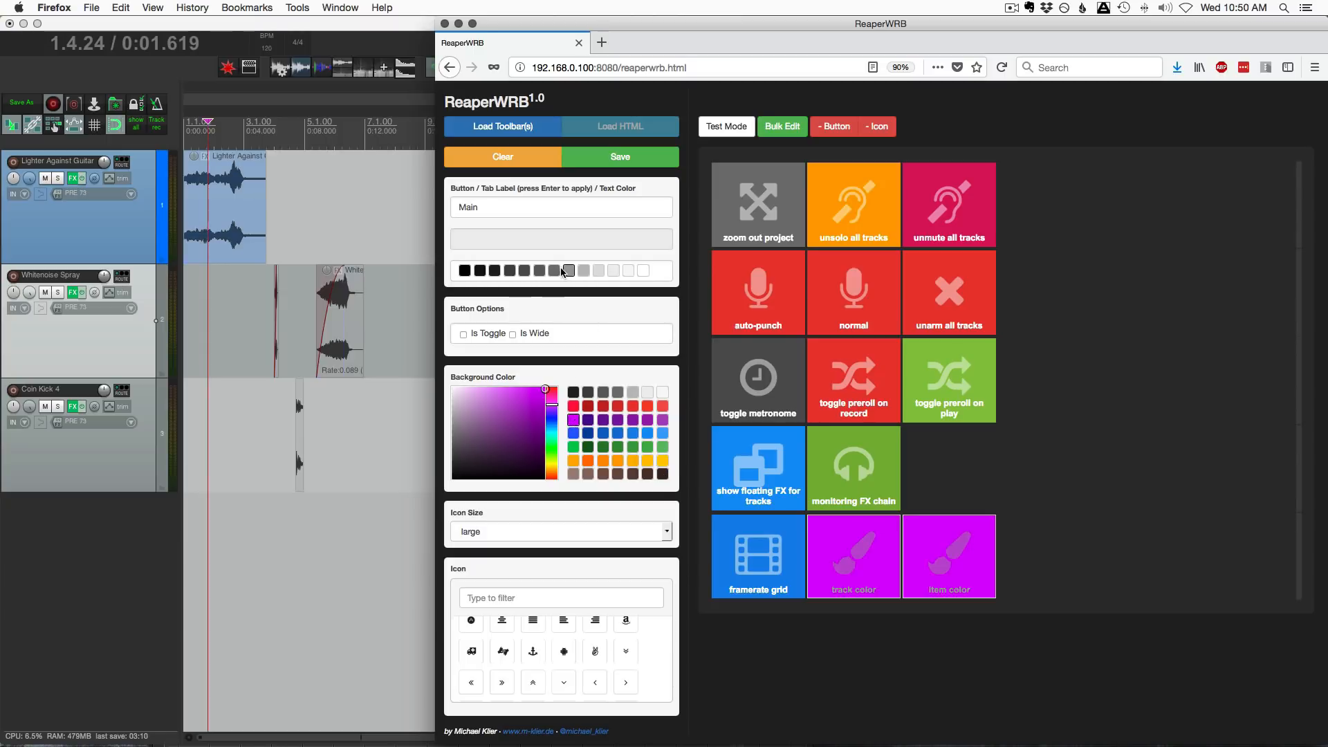
pyautogui.click(644, 271)
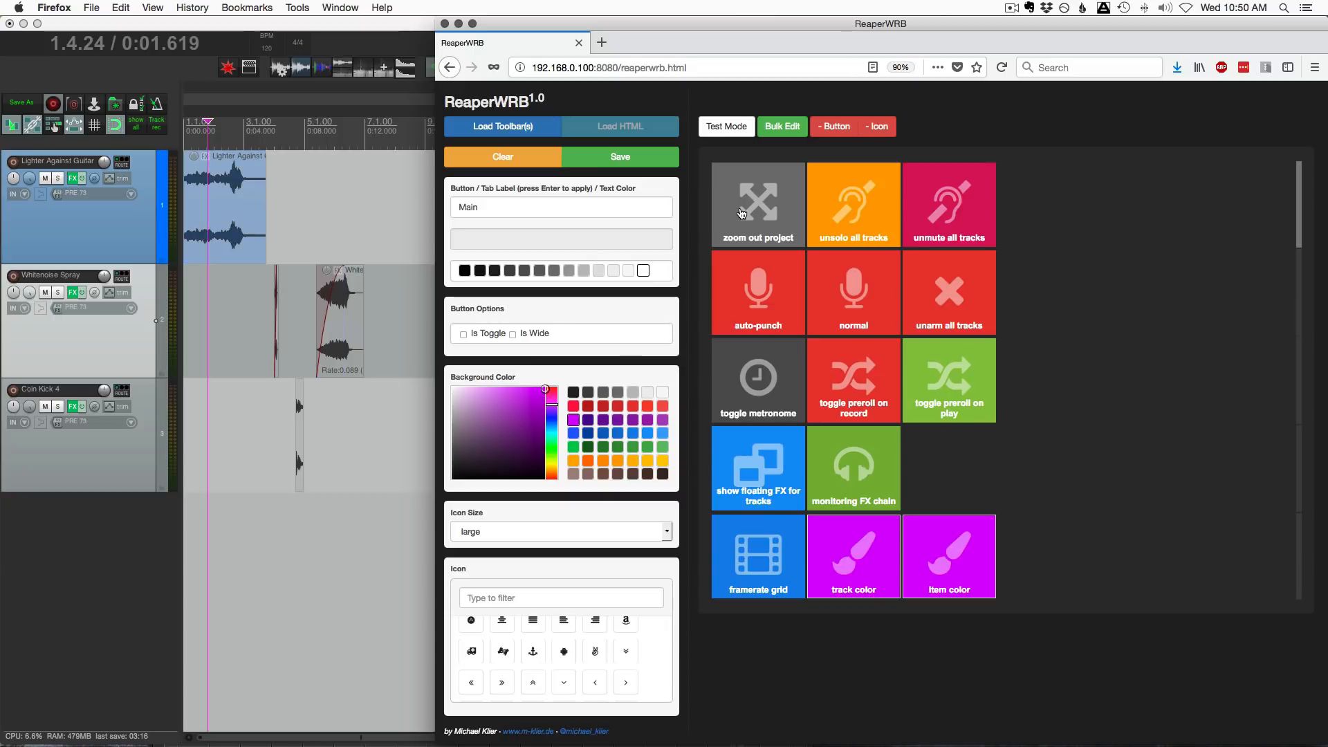
# Re-enter Bulk Edit and remove the brush icons from the track color and item color buttons
pyautogui.click(784, 130)
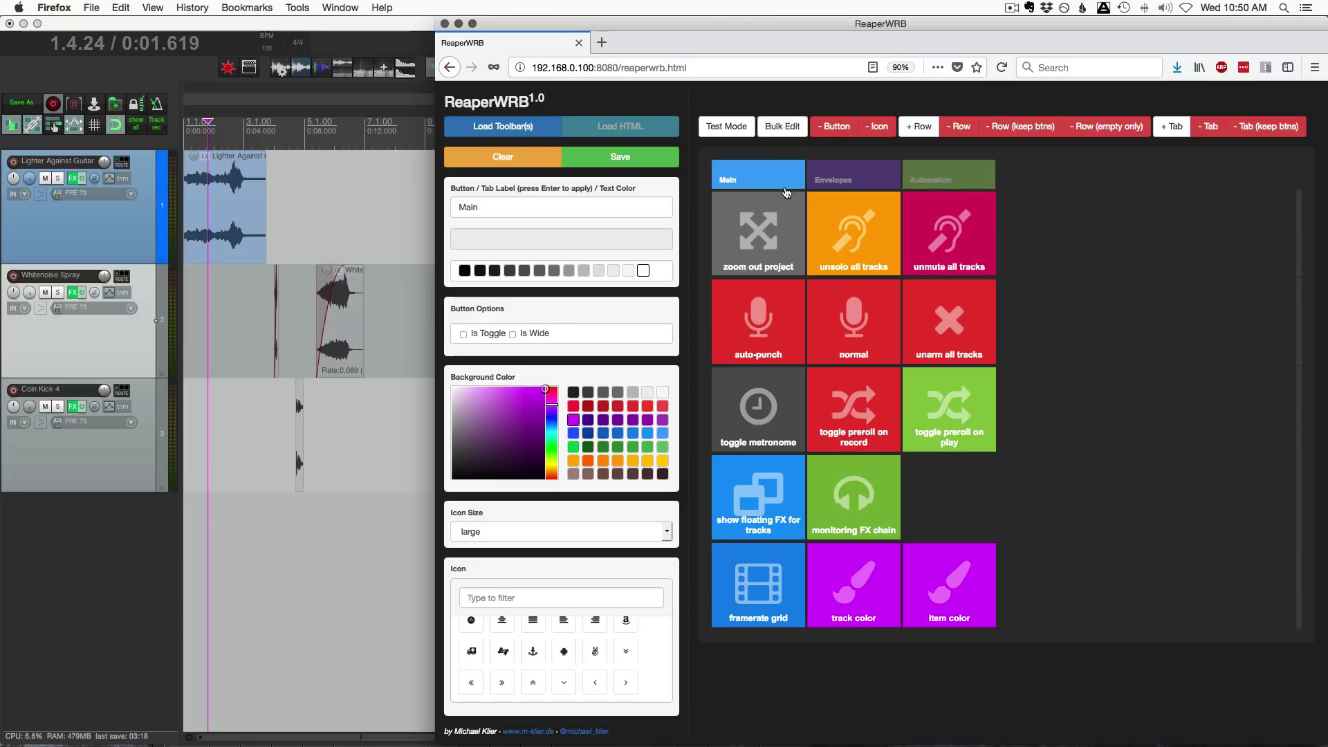
pyautogui.click(787, 127)
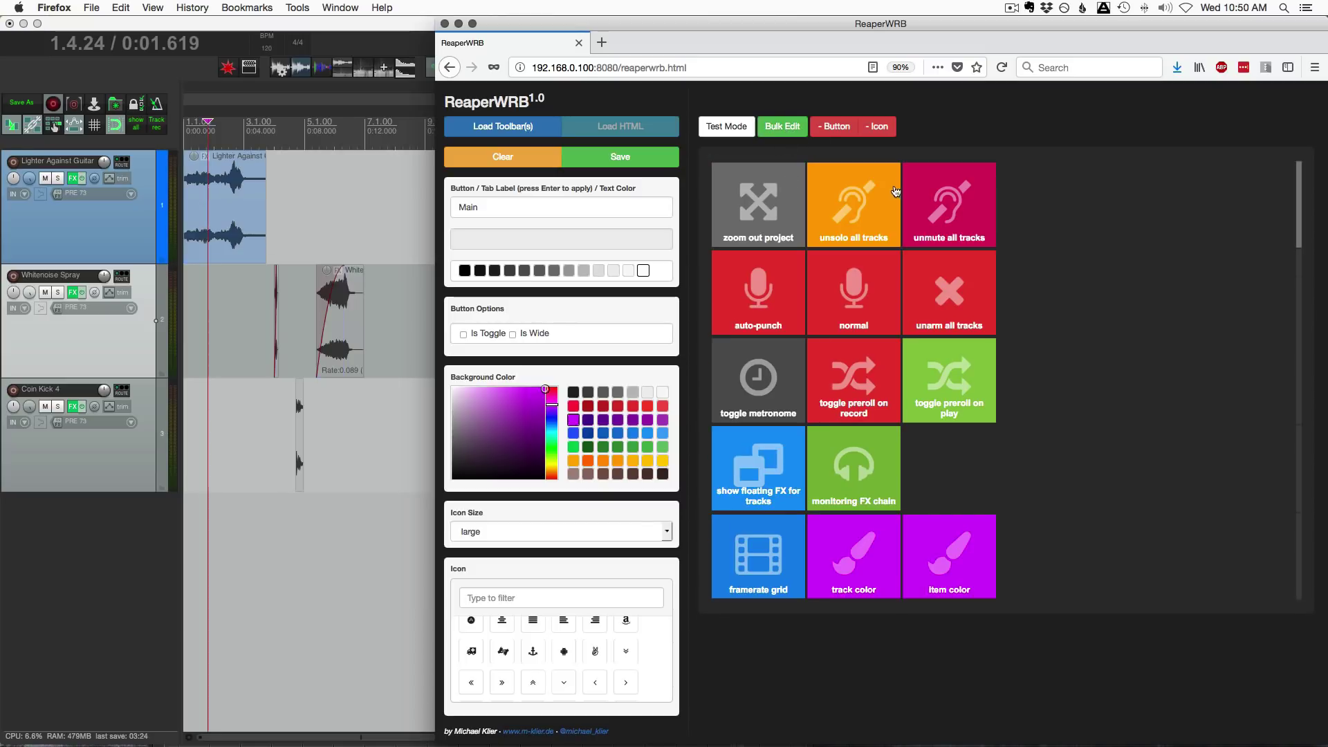
pyautogui.click(946, 563)
pyautogui.click(879, 127)
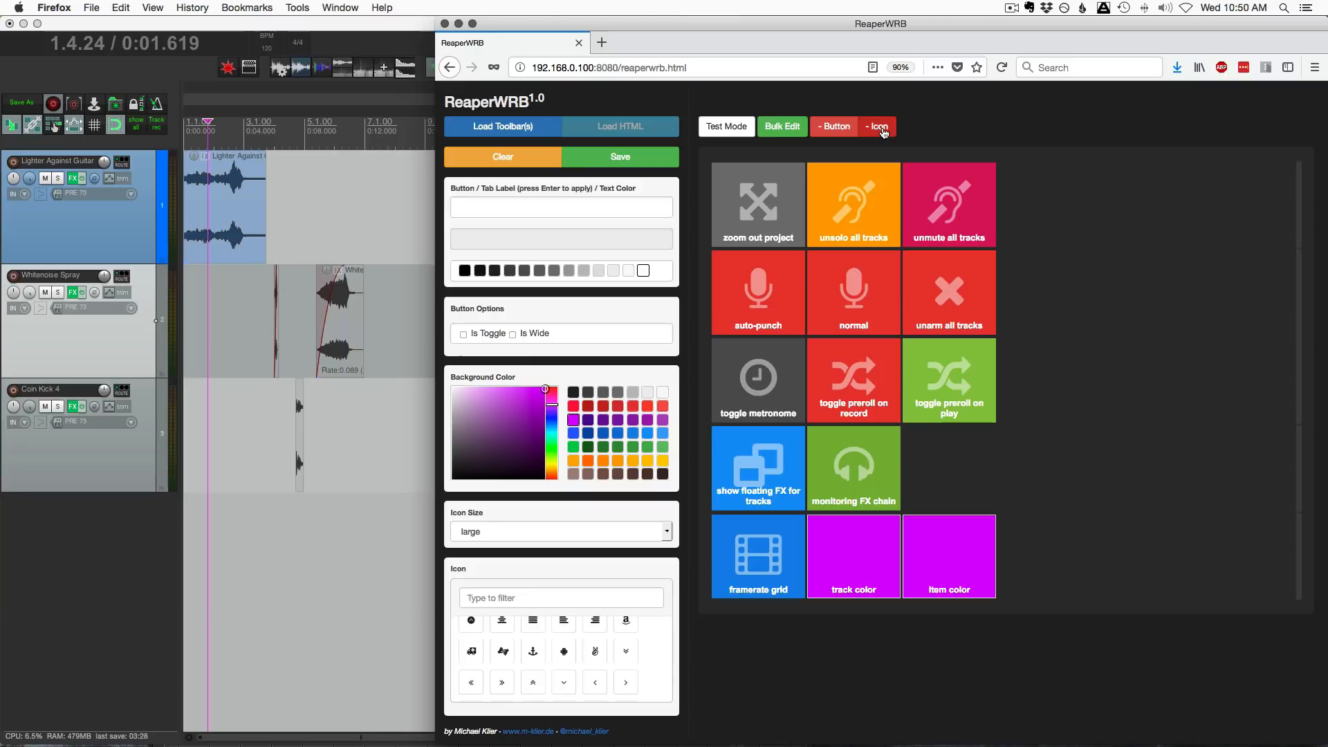
# Delete the two colour buttons, confirm the warning and leave Bulk Edit
pyautogui.click(840, 129)
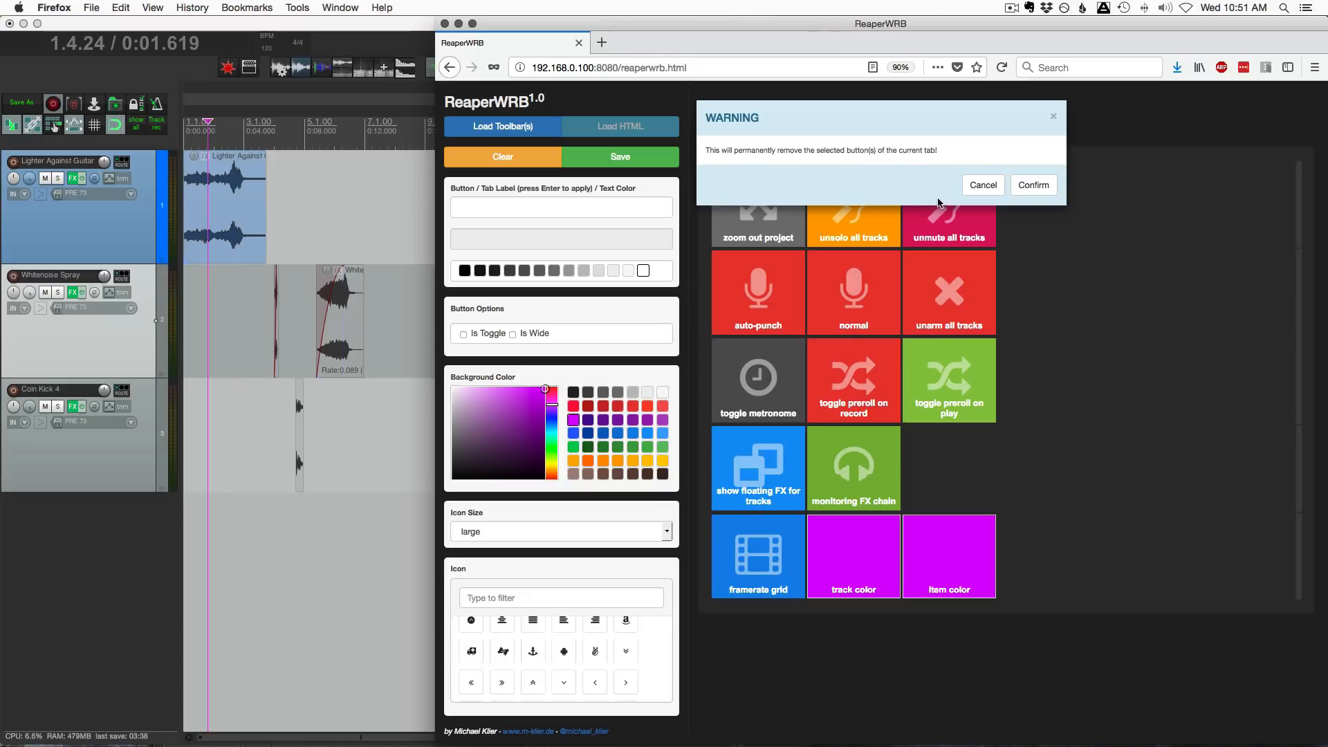
pyautogui.click(1034, 185)
pyautogui.click(782, 126)
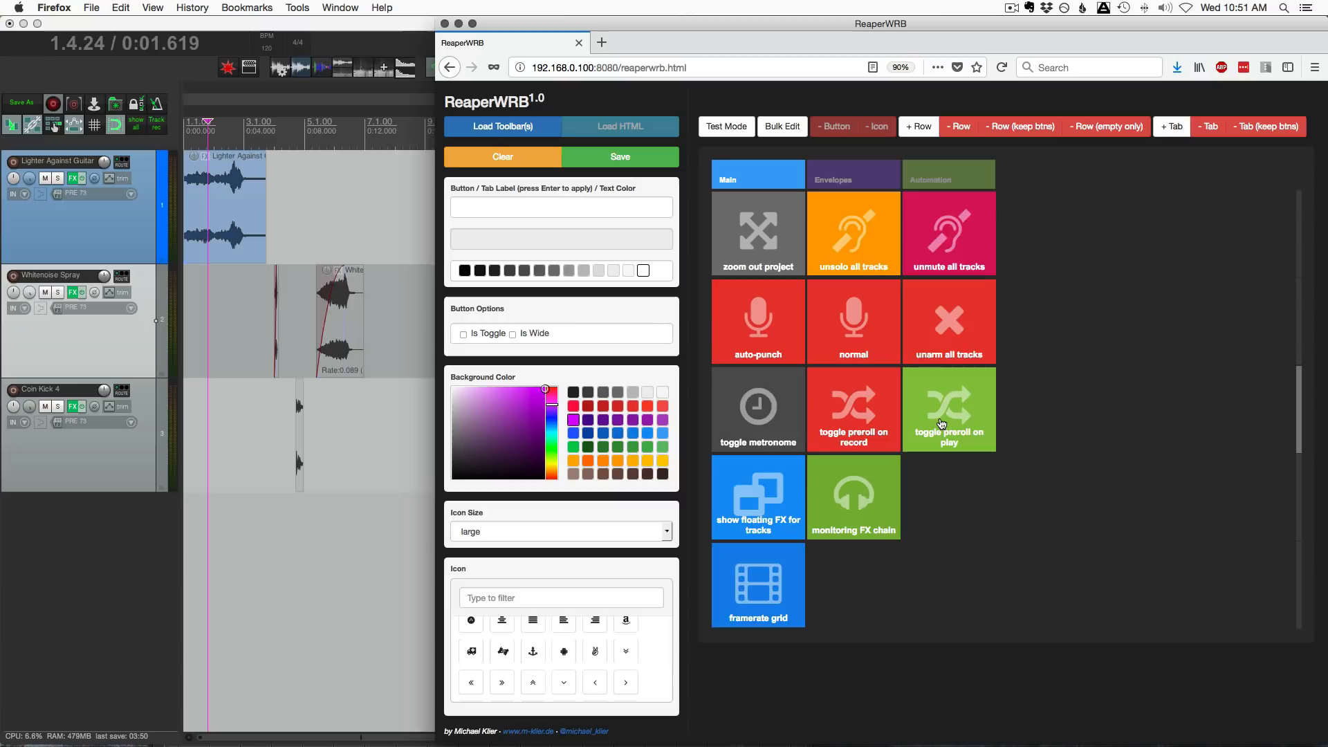
# Select unarm all tracks and insert an empty row below it, then toggle the framerate grid selection
pyautogui.click(943, 329)
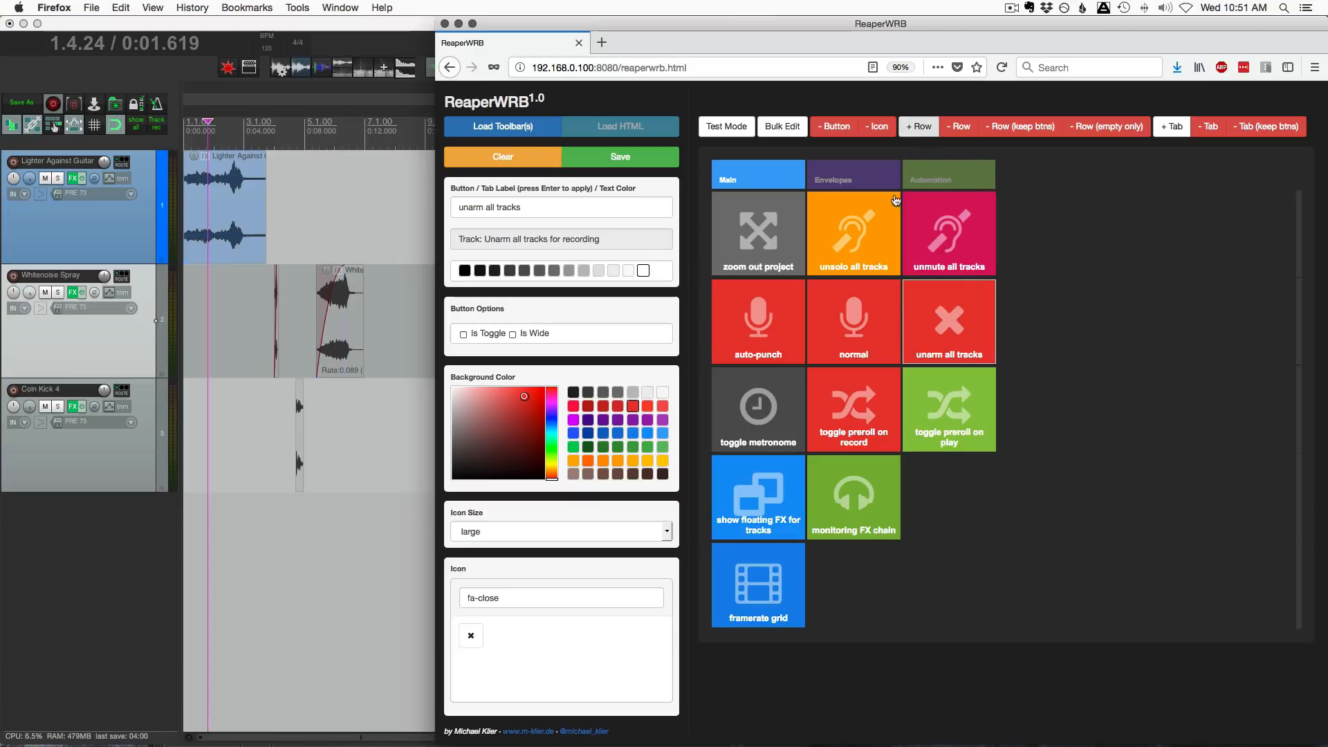
pyautogui.click(918, 126)
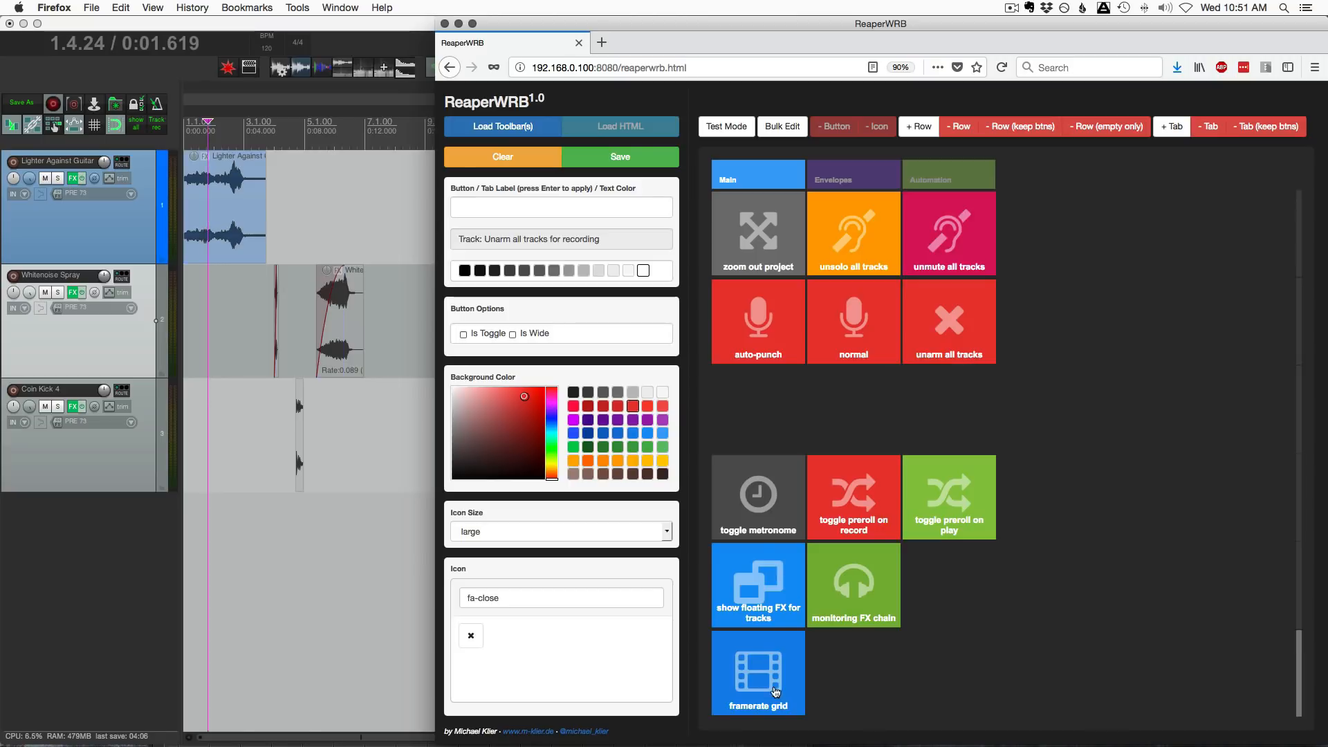
pyautogui.click(776, 661)
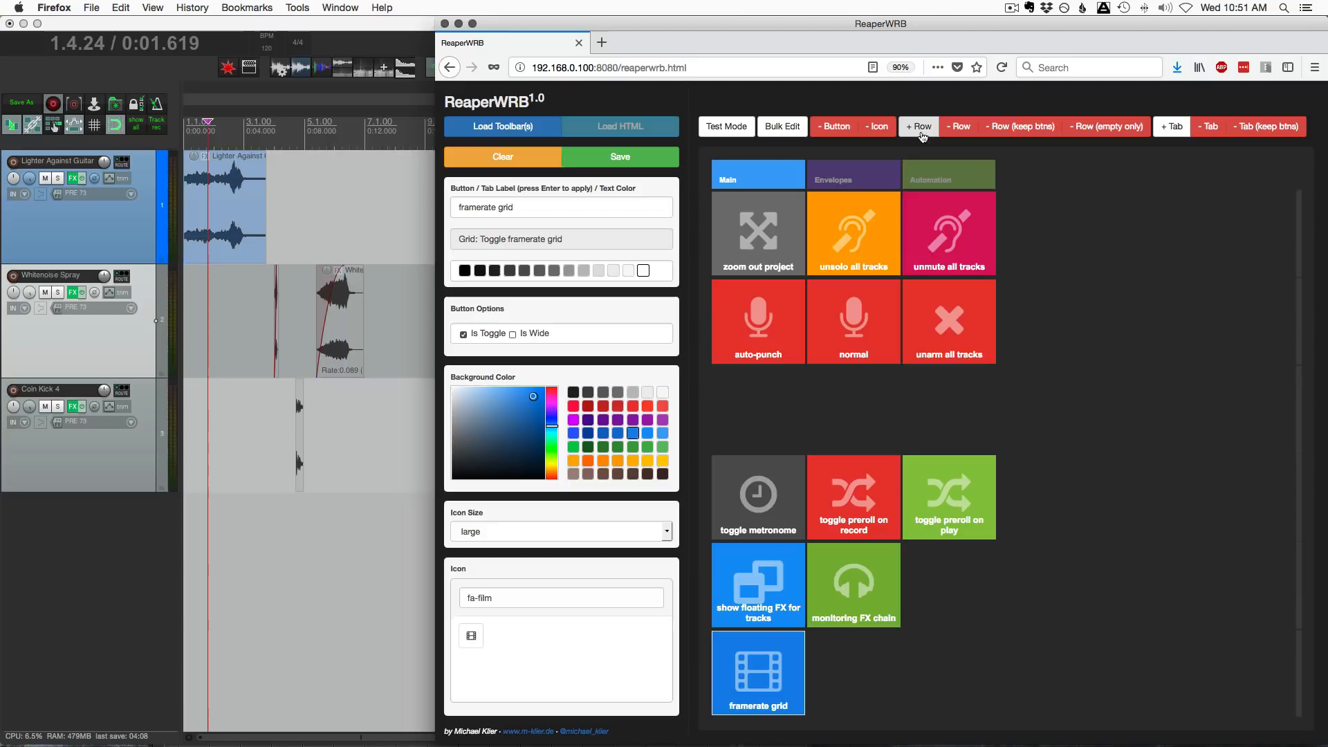
pyautogui.click(918, 127)
pyautogui.scroll(-3, 921, 311)
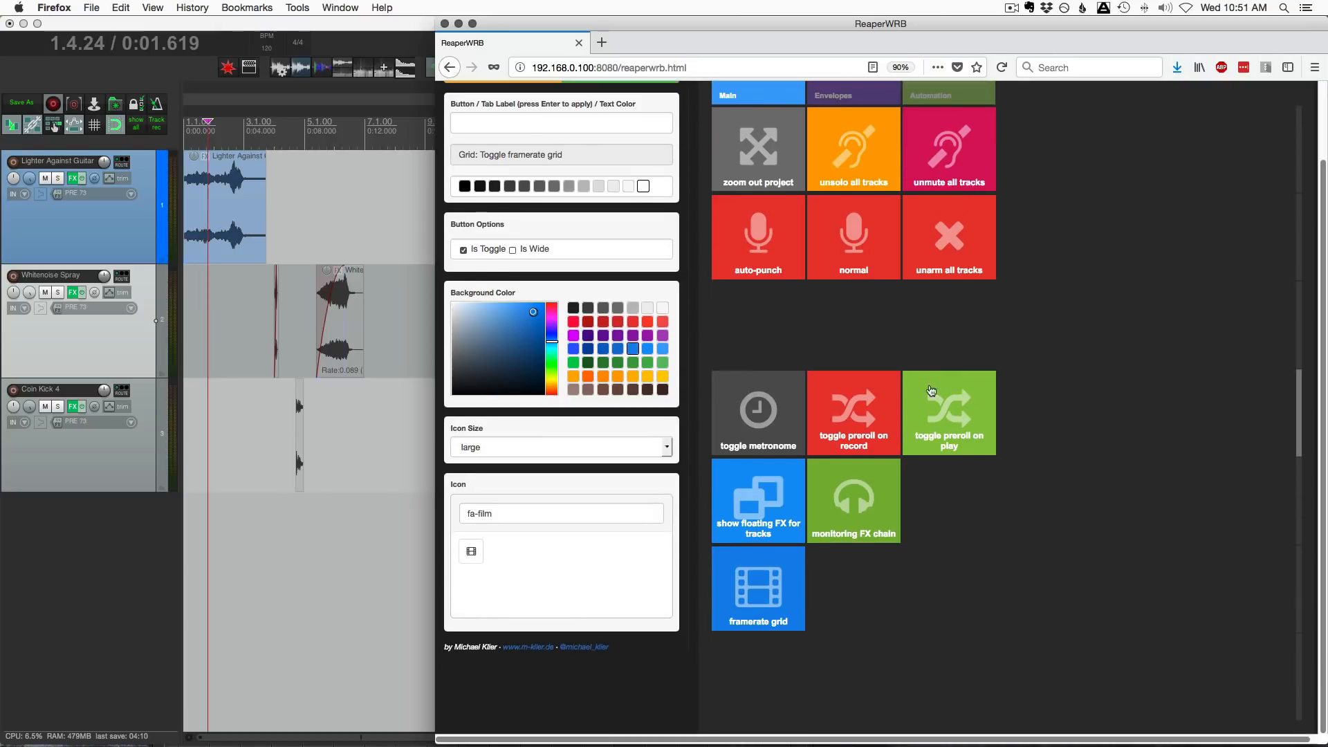
pyautogui.scroll(3, 776, 678)
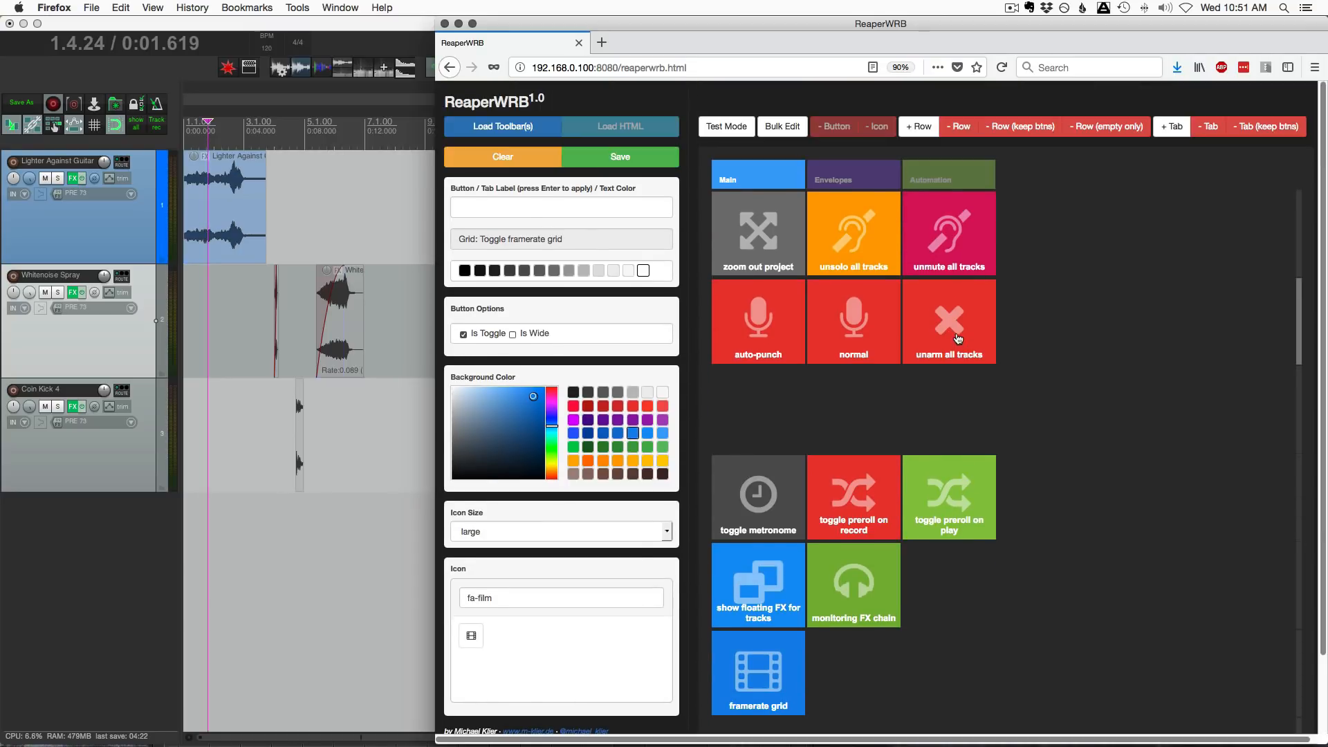
# Delete the auto-punch row after confirming, then remove the empty row below the first row
pyautogui.click(948, 322)
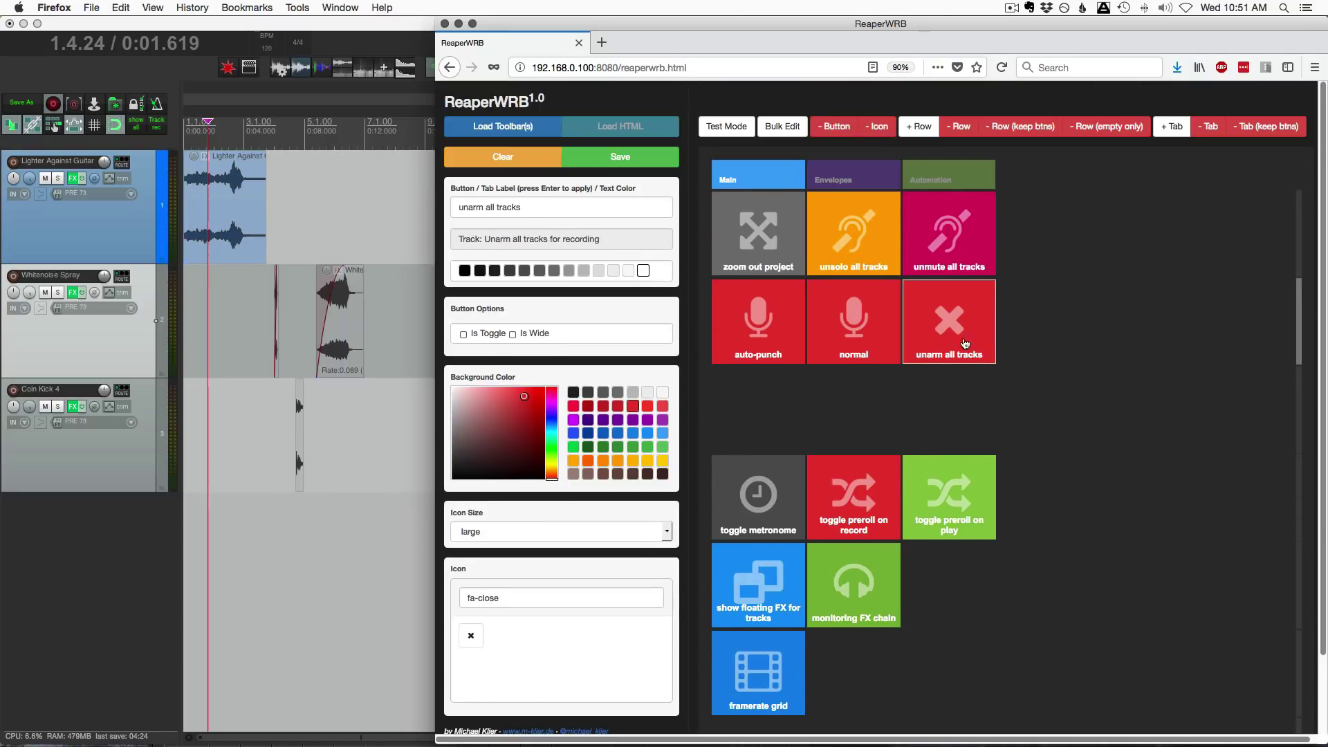
pyautogui.click(960, 129)
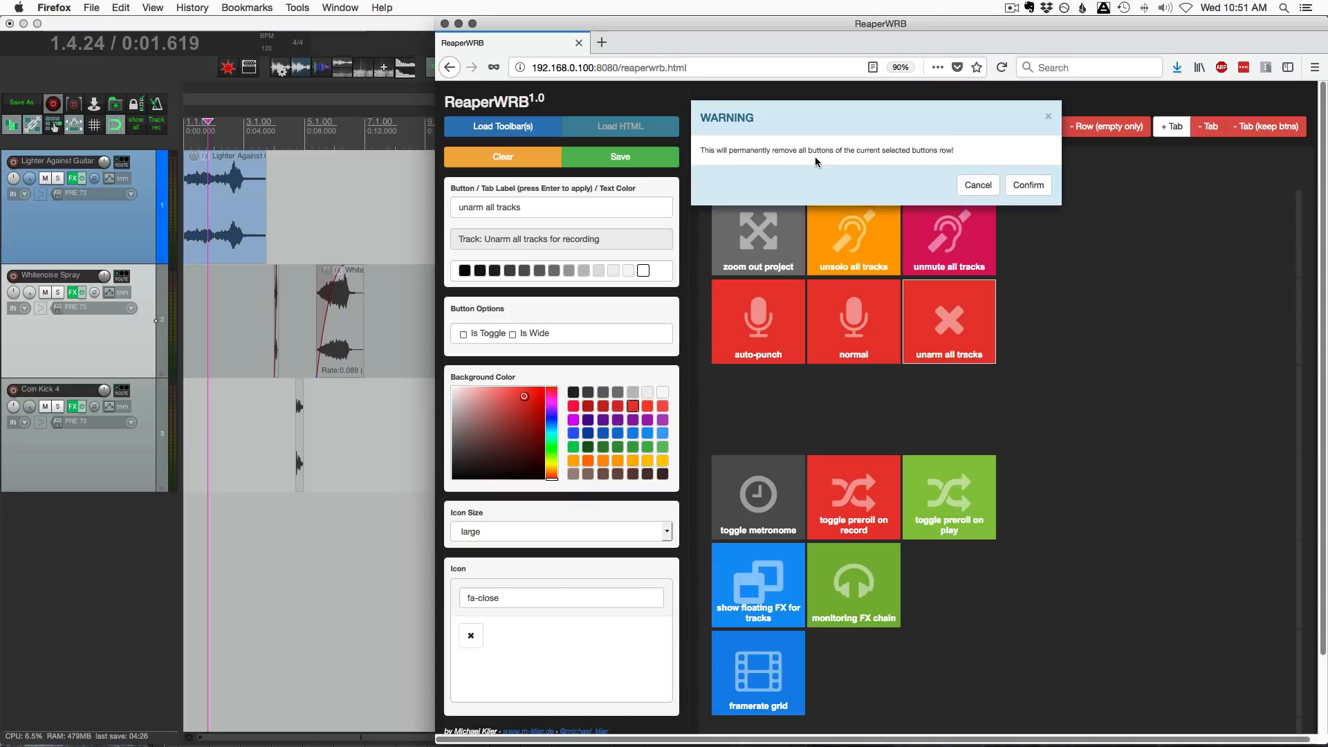
pyautogui.click(1028, 184)
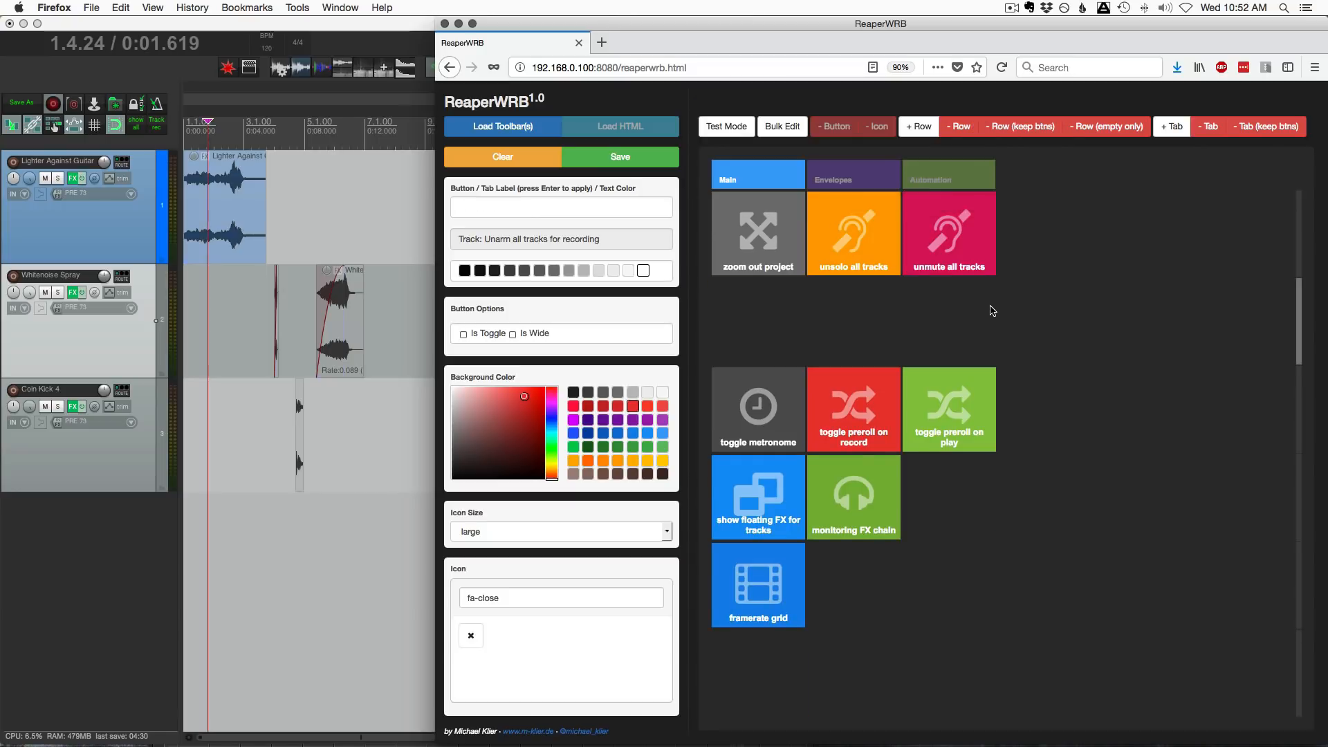
pyautogui.click(1109, 127)
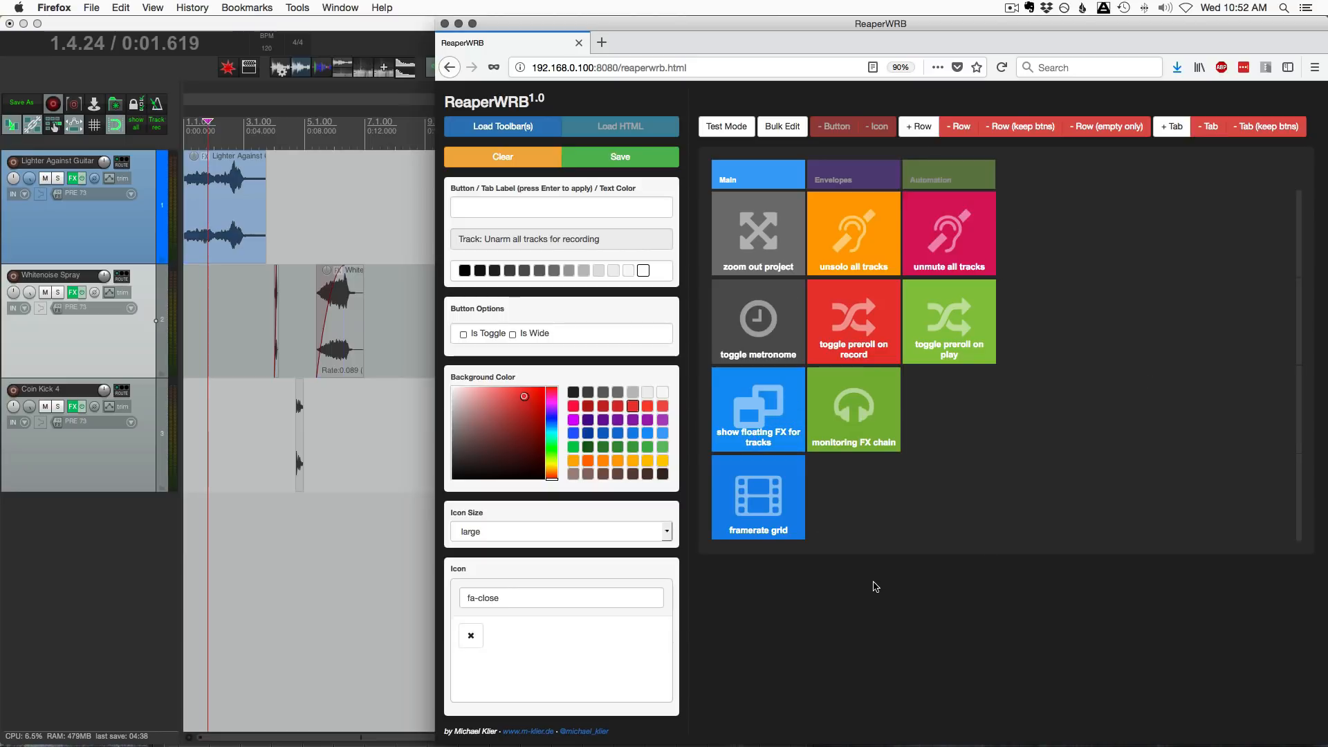
# Select the unmute all tracks tile and insert an empty row below the first row
pyautogui.click(949, 239)
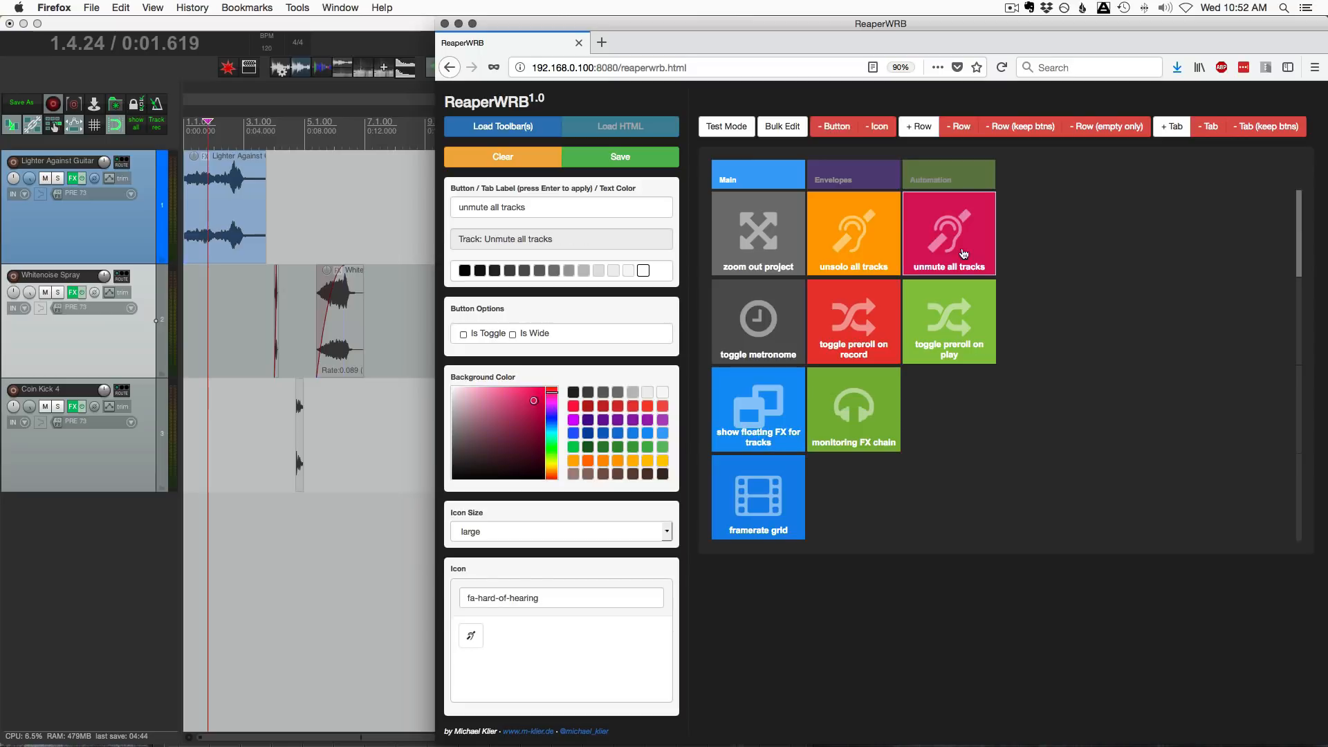
pyautogui.click(919, 126)
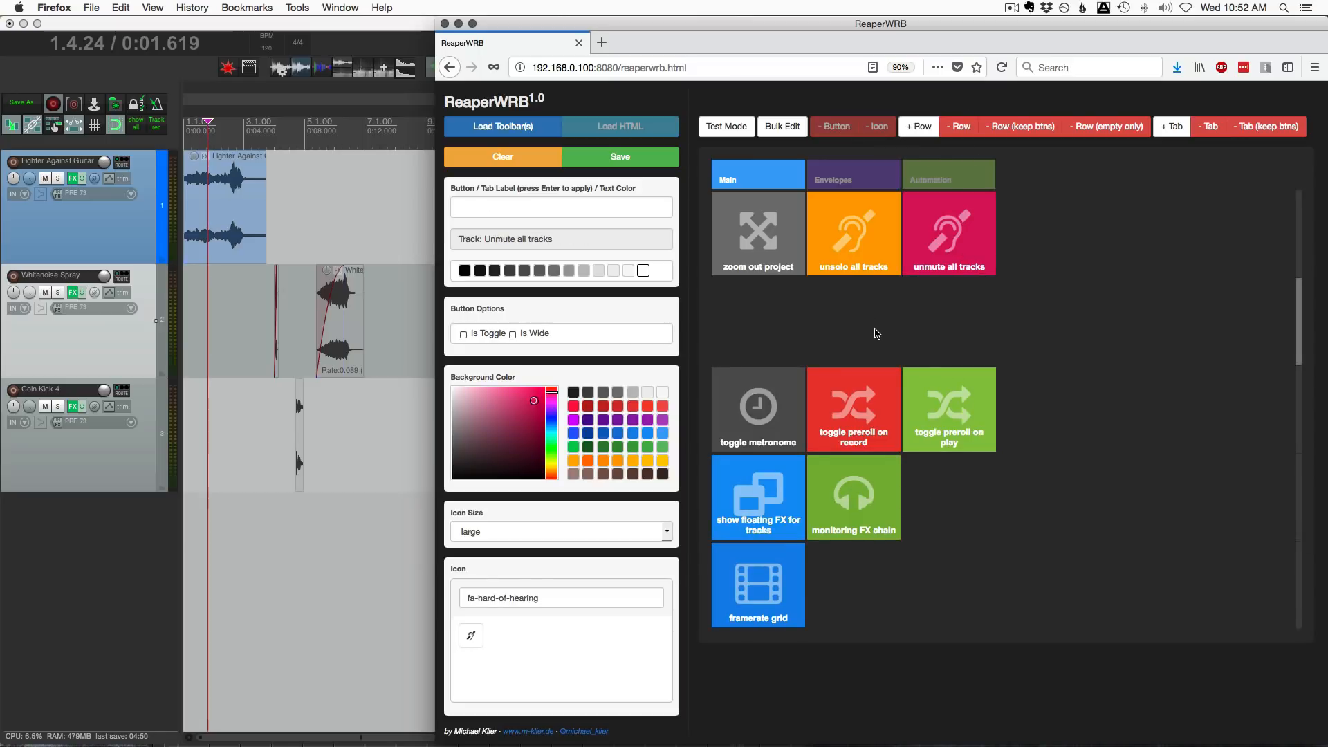
# Briefly preview the toolbar, then browse the Envelopes and Automation tabs in the editor
pyautogui.click(726, 125)
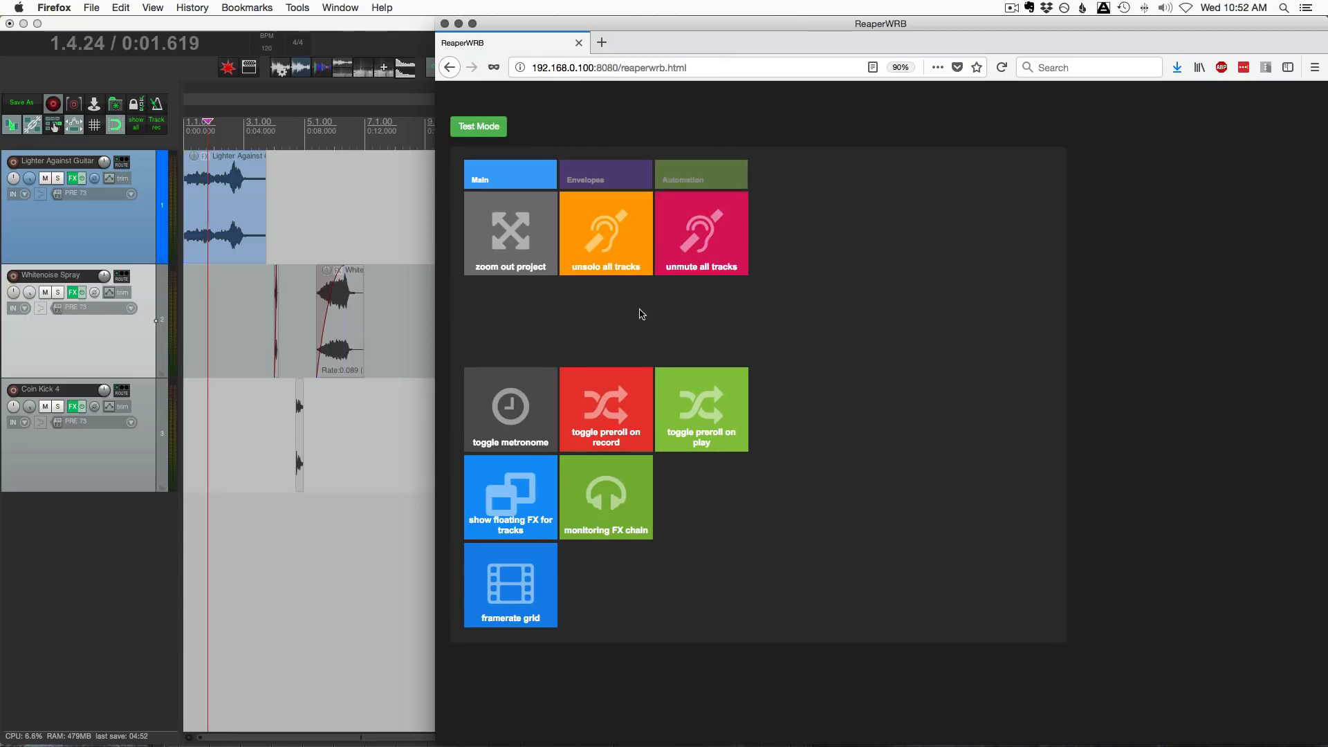
pyautogui.click(478, 126)
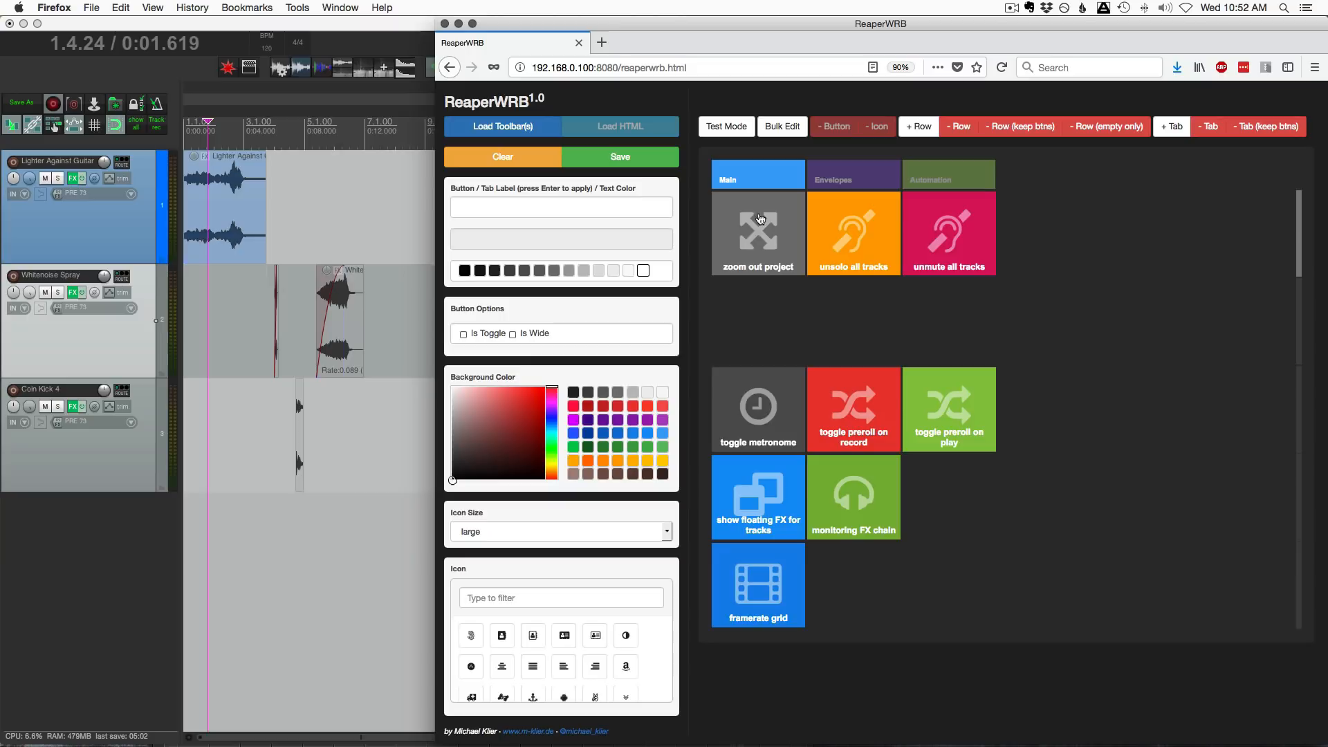
pyautogui.click(854, 179)
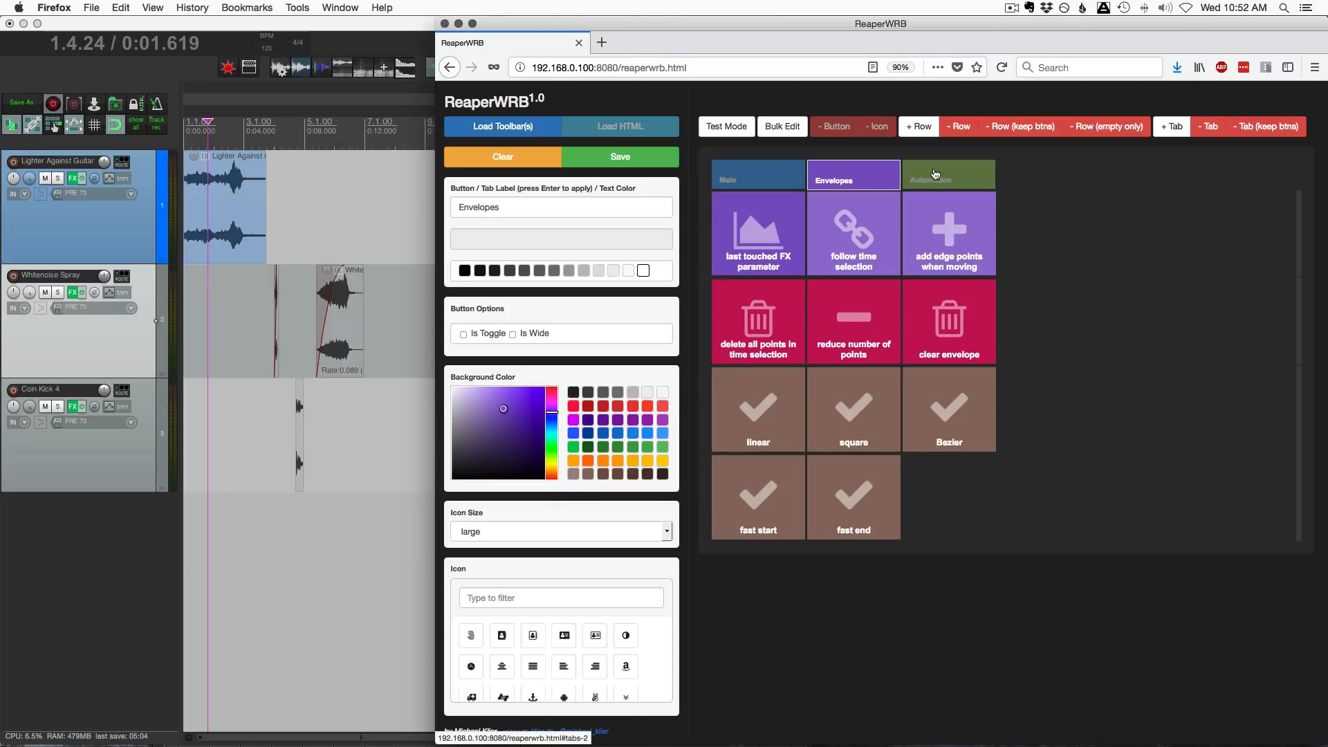
pyautogui.click(934, 174)
pyautogui.click(861, 178)
# Preview the Envelopes, Automation and Main tabs in test mode, then return to editing
pyautogui.click(726, 126)
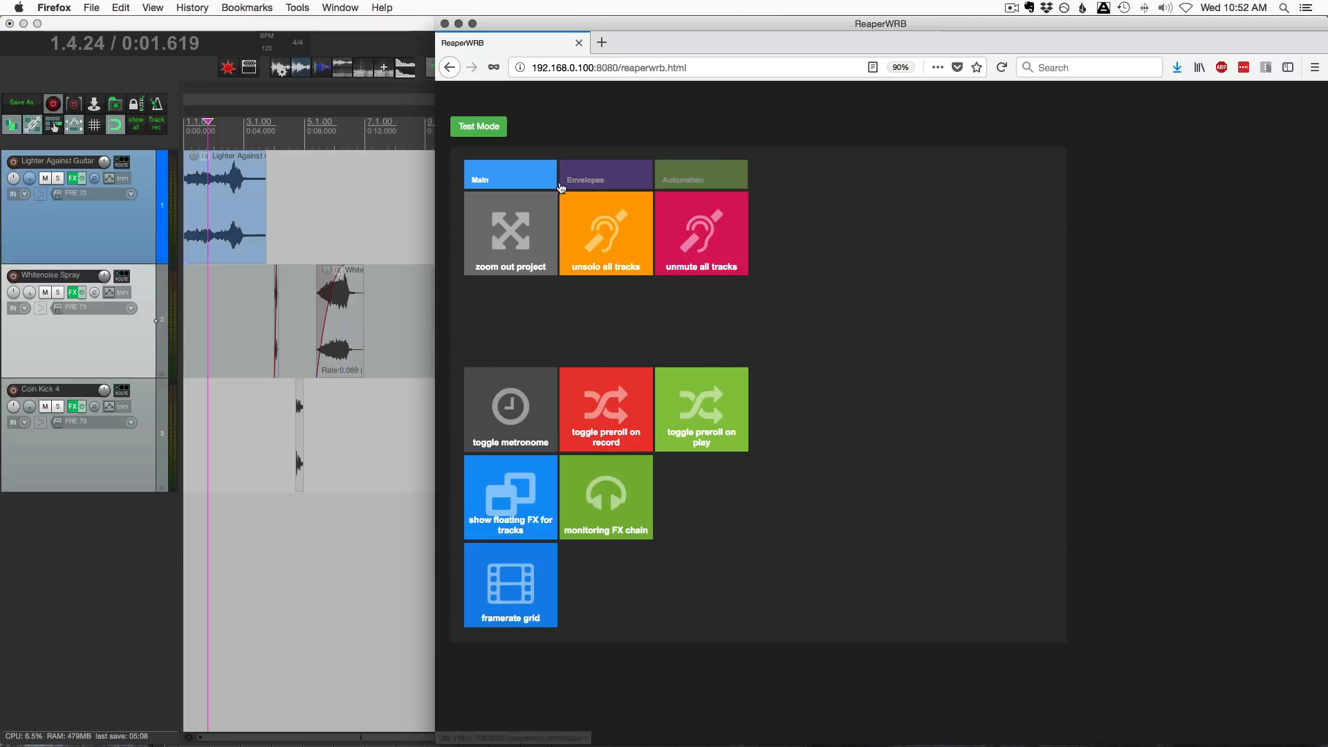
pyautogui.click(598, 177)
pyautogui.click(699, 178)
pyautogui.click(600, 180)
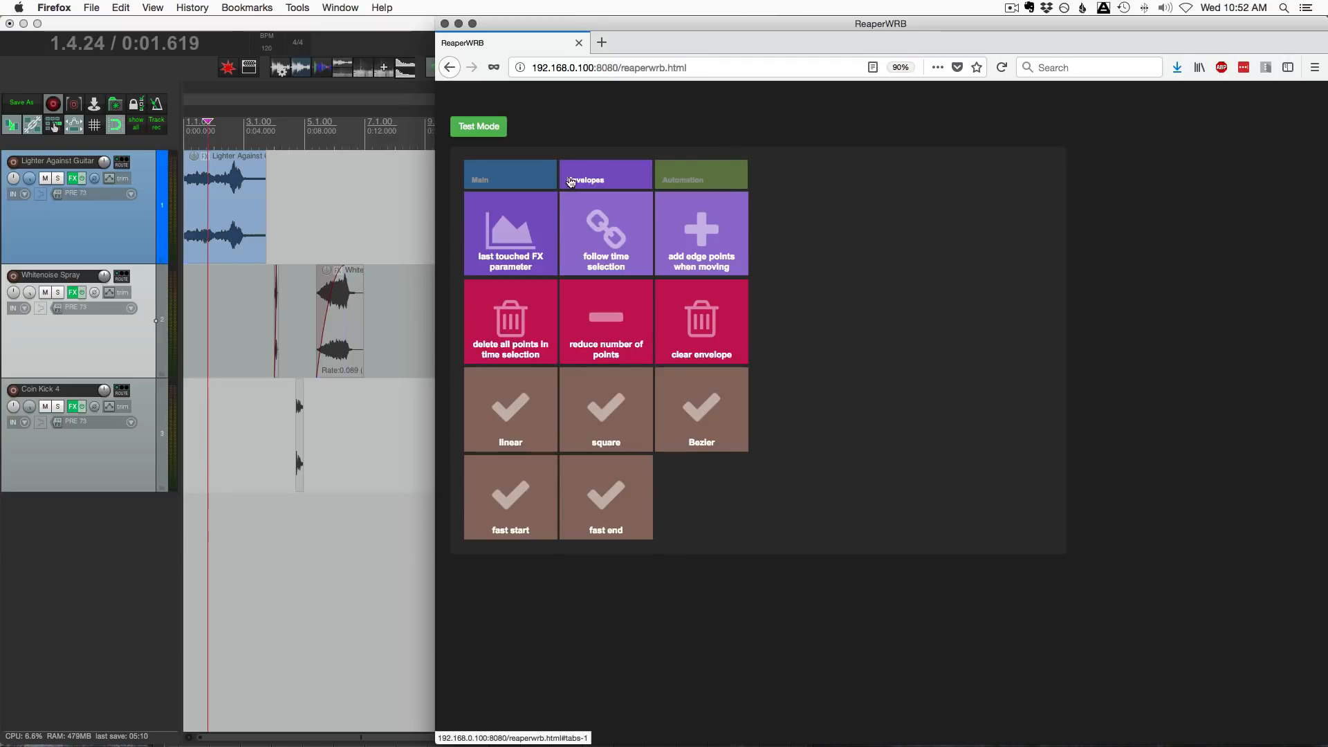
pyautogui.click(597, 180)
pyautogui.click(712, 180)
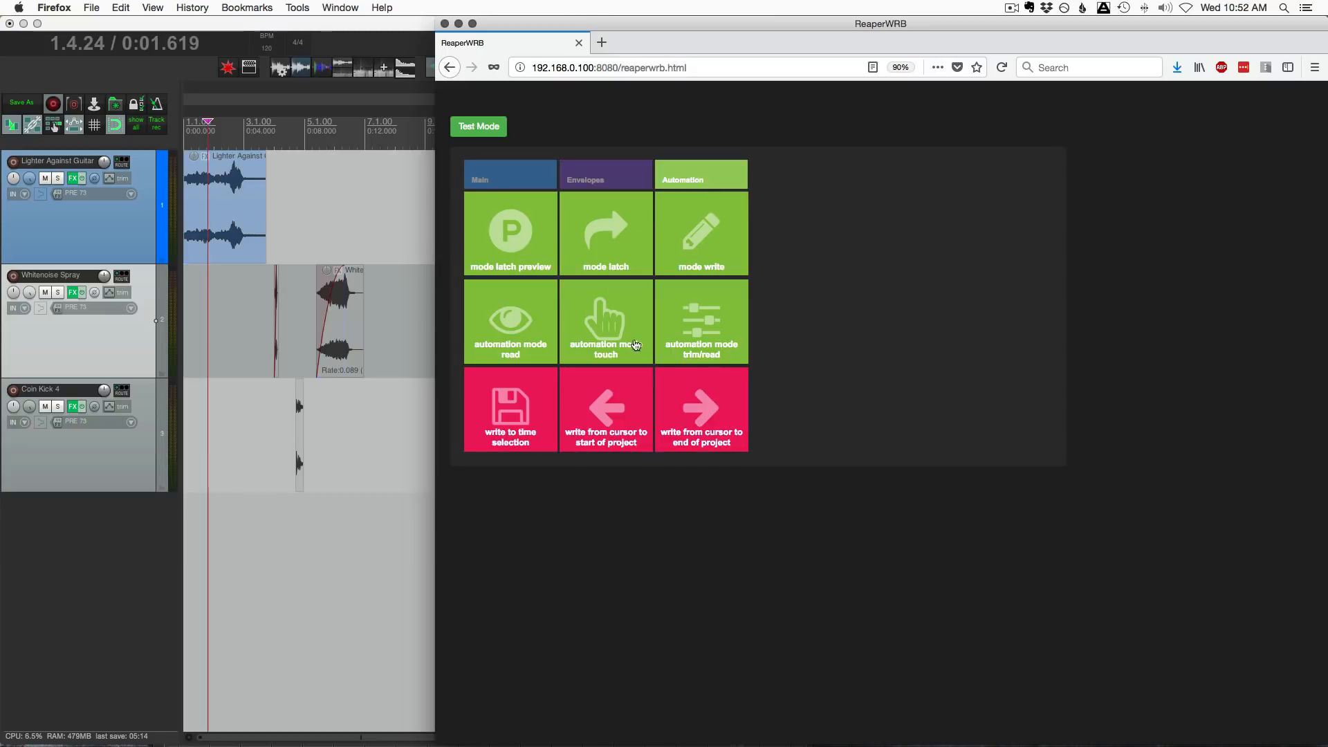
pyautogui.click(528, 181)
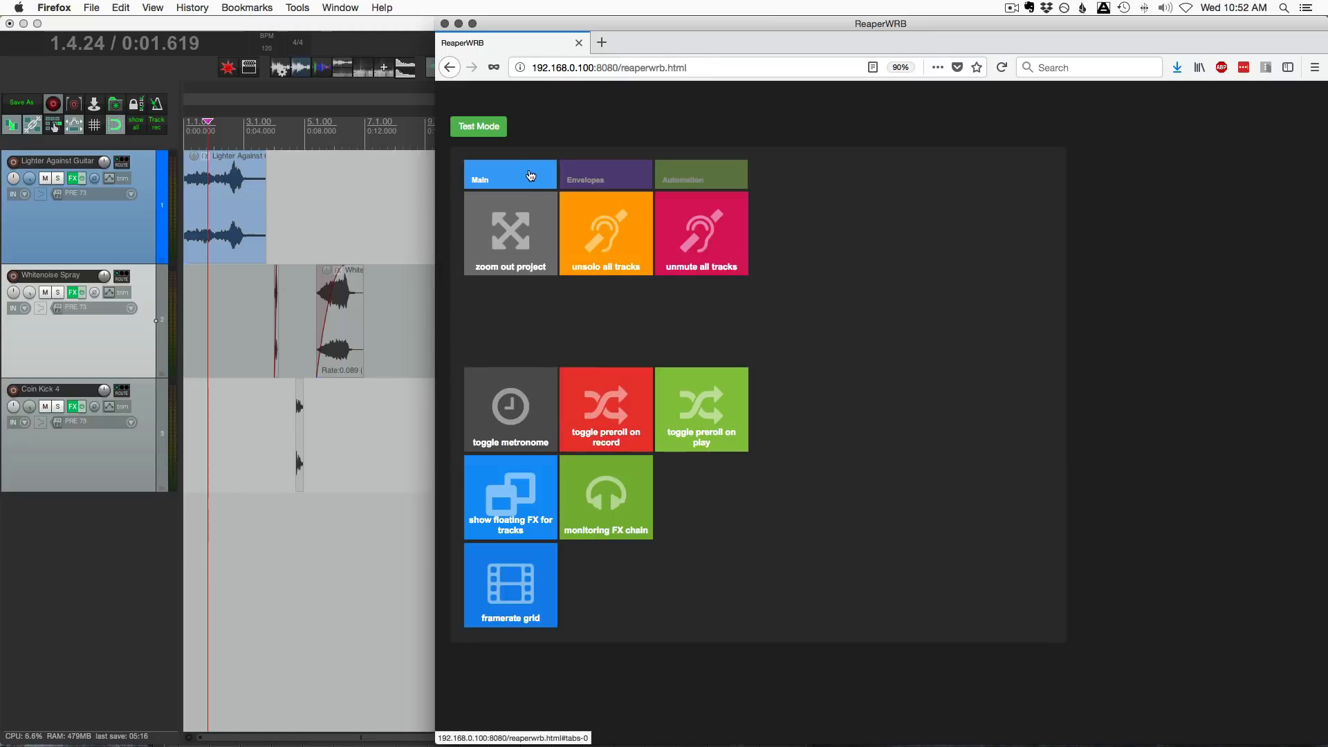
pyautogui.click(479, 125)
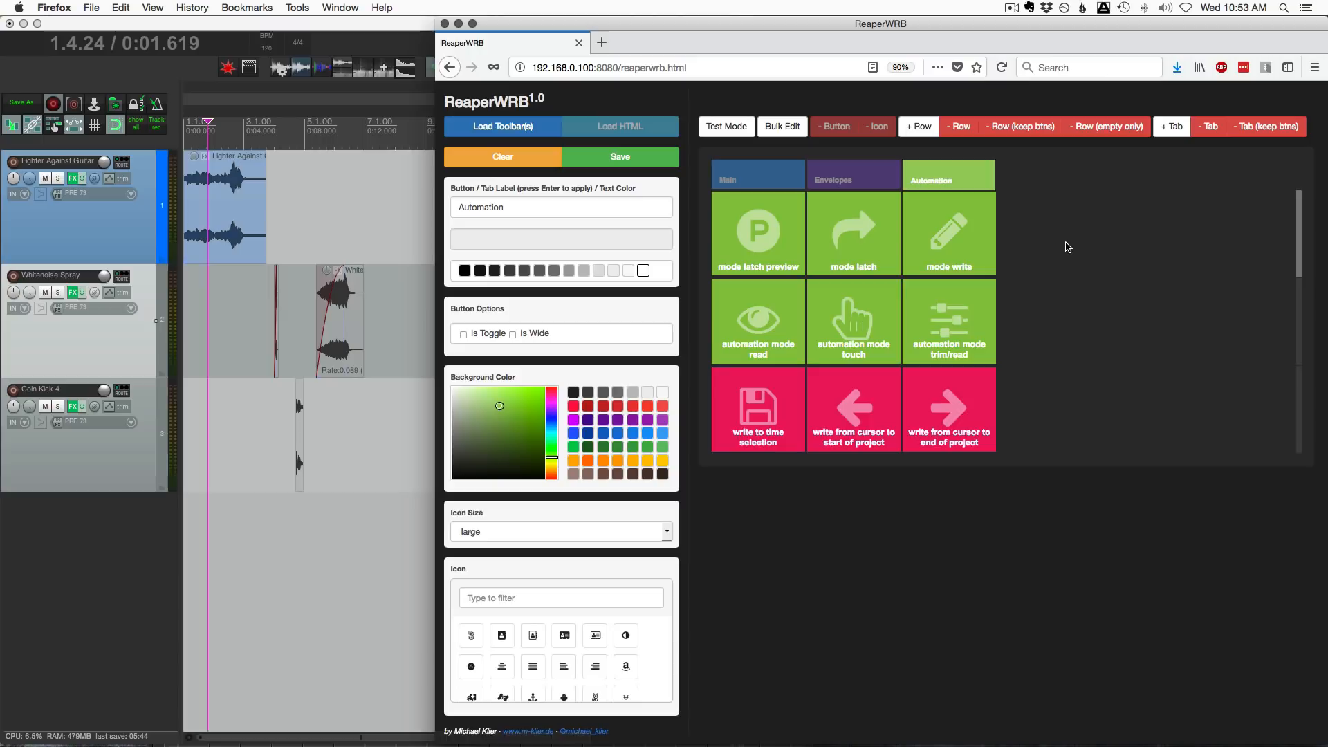
pyautogui.click(1176, 126)
pyautogui.moveTo(975, 180); pyautogui.dragTo(1046, 180)
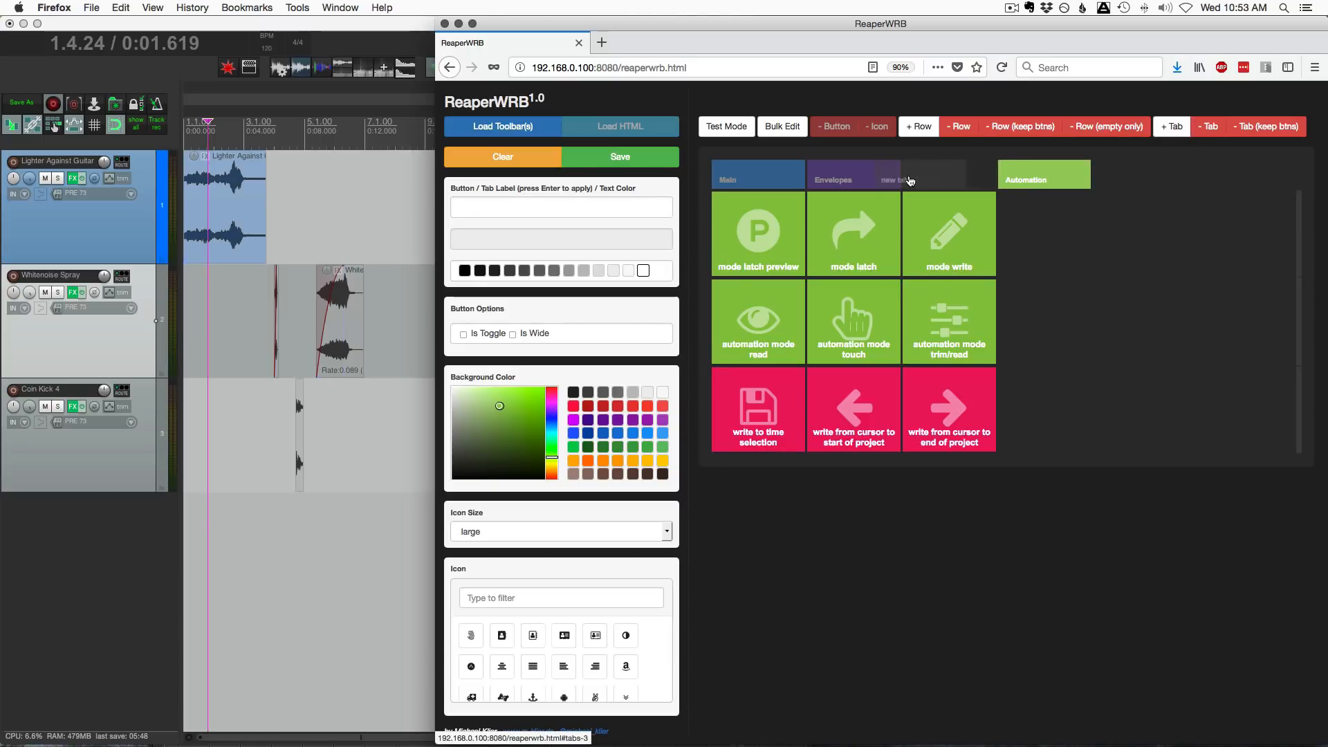
pyautogui.click(1045, 180)
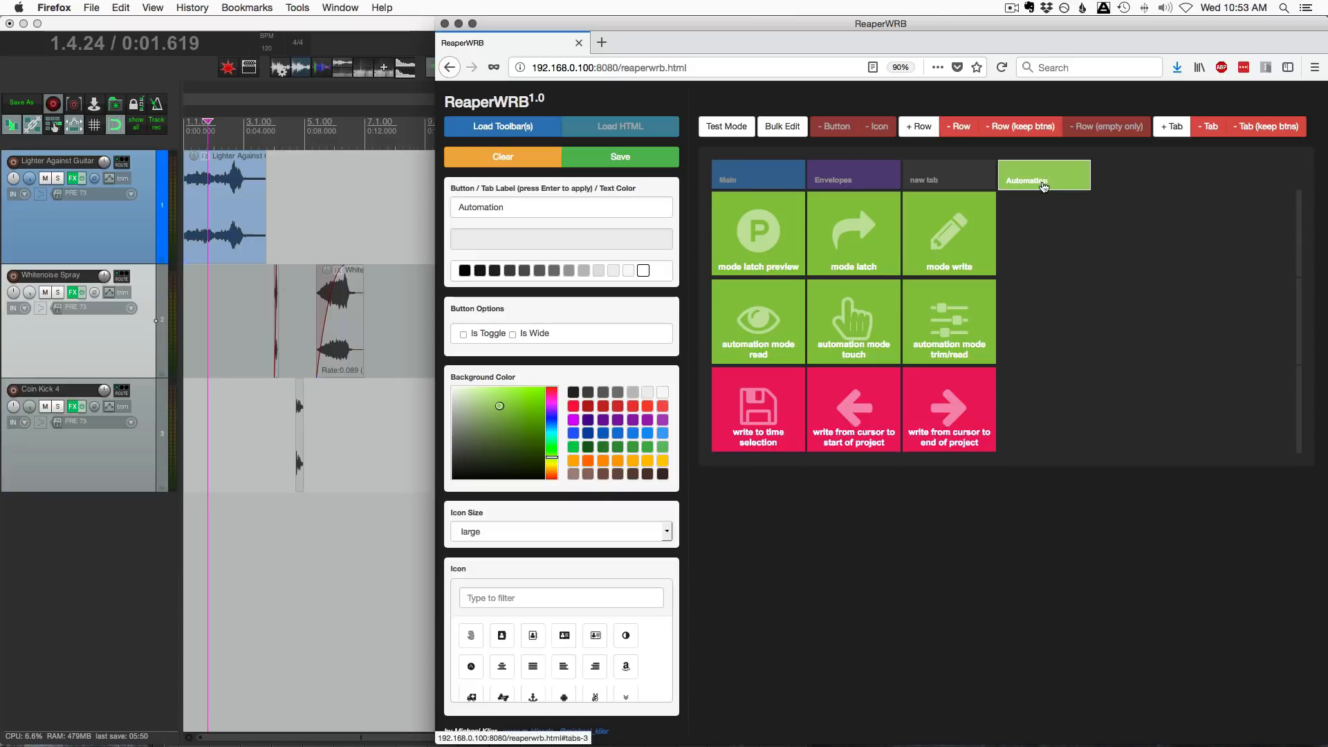
pyautogui.click(955, 179)
pyautogui.moveTo(954, 179); pyautogui.dragTo(1085, 174)
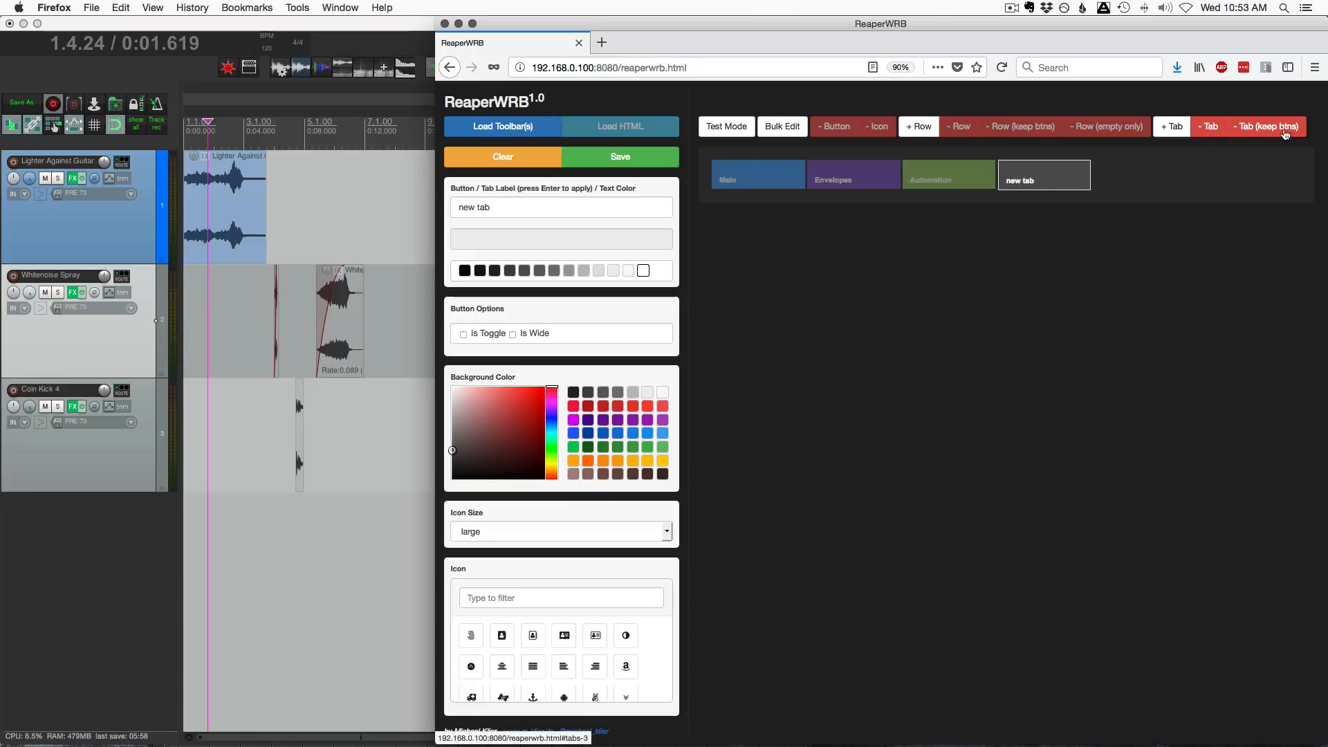
pyautogui.click(976, 187)
pyautogui.moveTo(939, 246); pyautogui.dragTo(1046, 176)
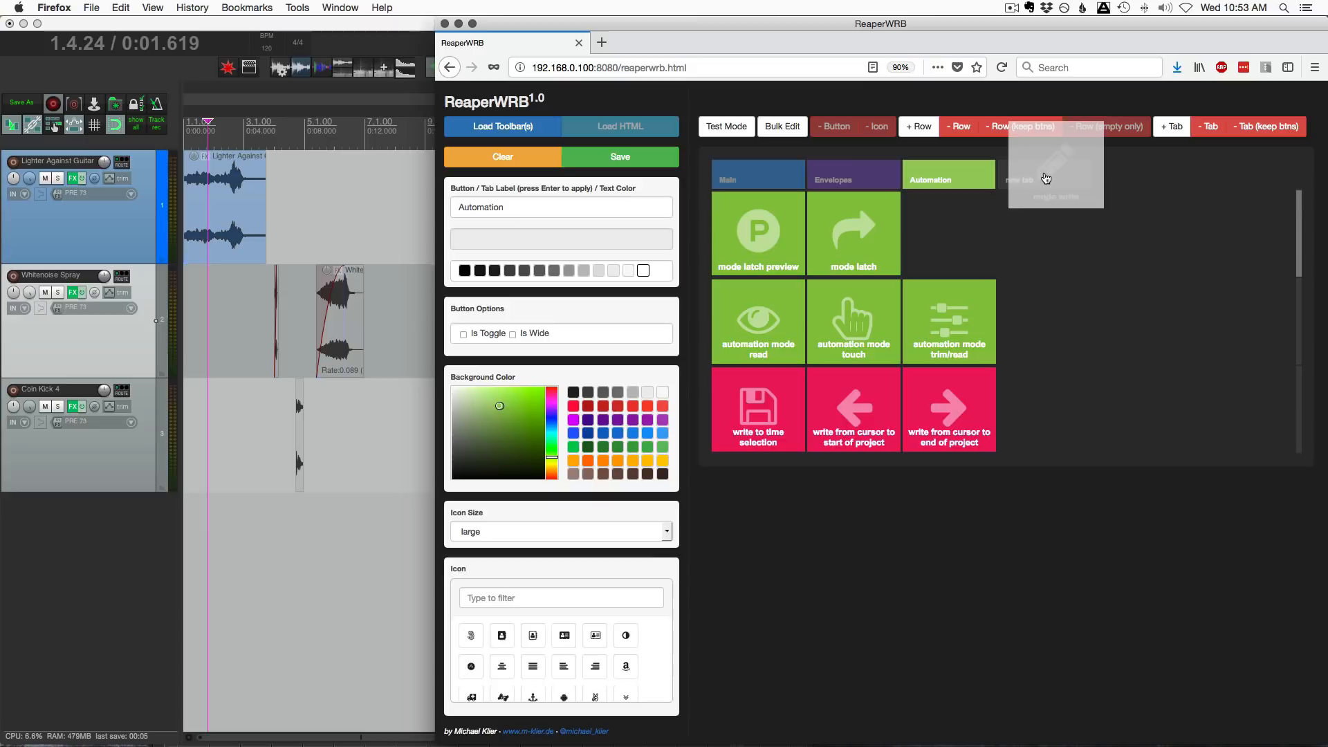
pyautogui.moveTo(1045, 176); pyautogui.dragTo(1043, 179)
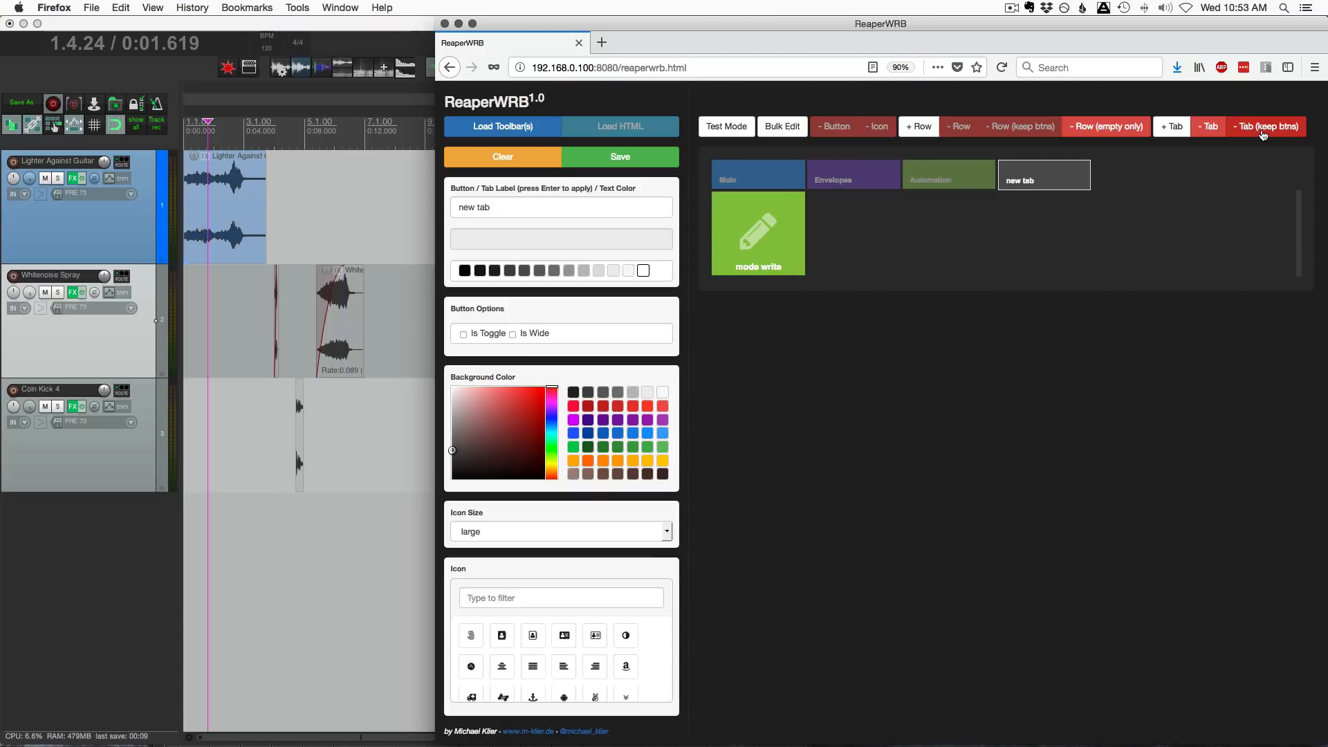
pyautogui.click(1265, 133)
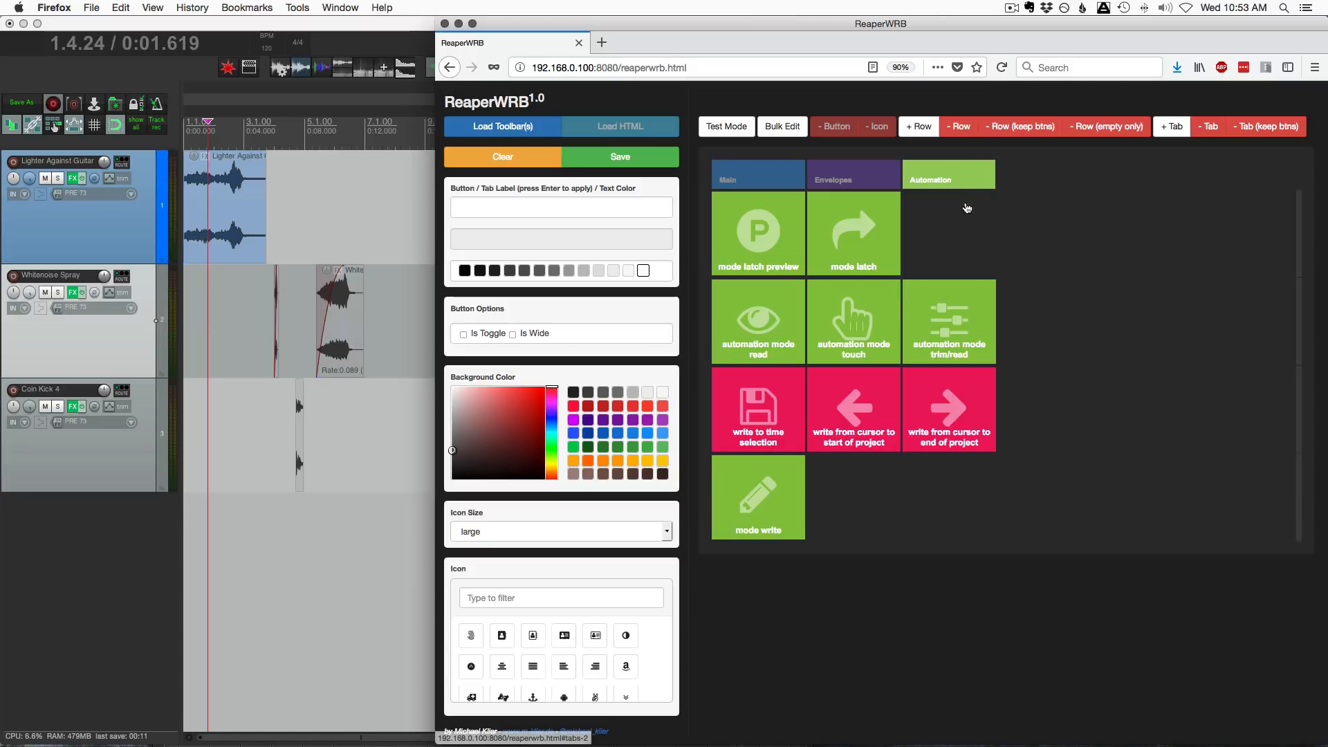
pyautogui.moveTo(760, 518); pyautogui.dragTo(942, 242)
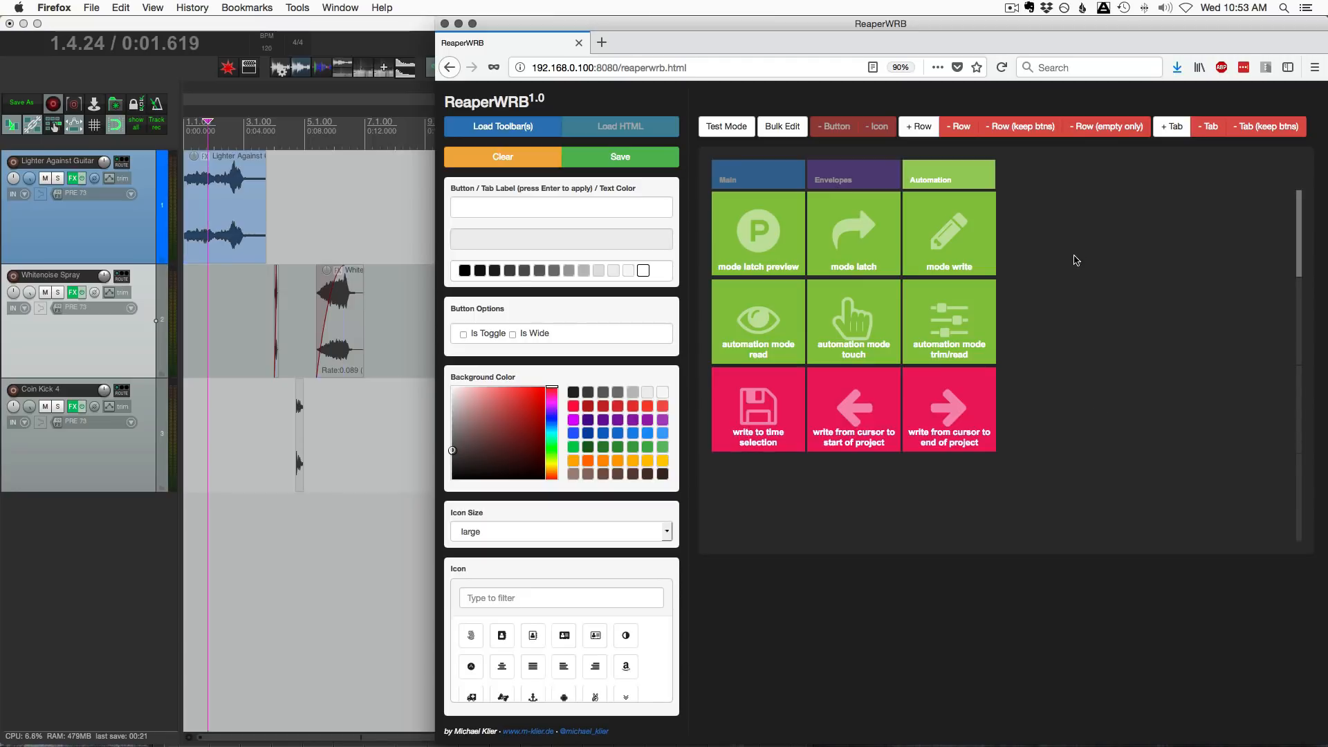
# Clear the whole edited toolbar and reload the original example toolbar
pyautogui.click(597, 205)
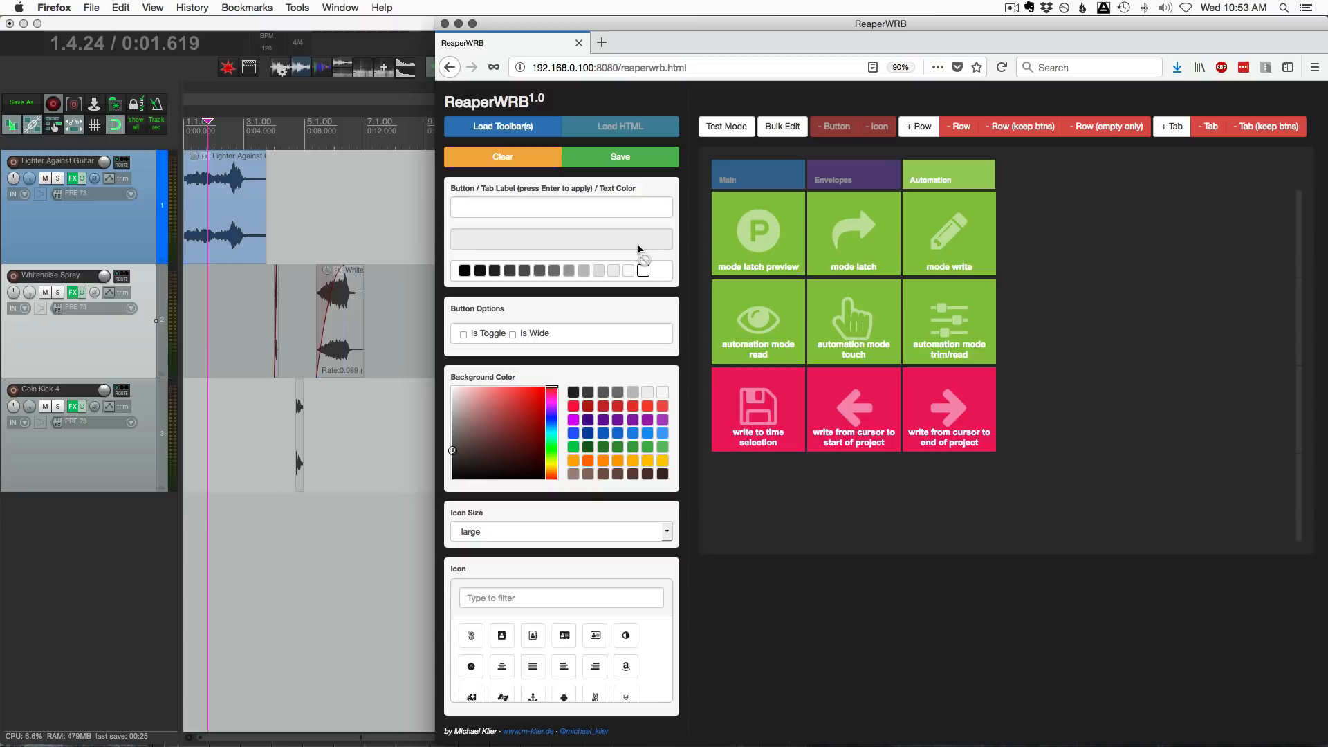
pyautogui.click(506, 163)
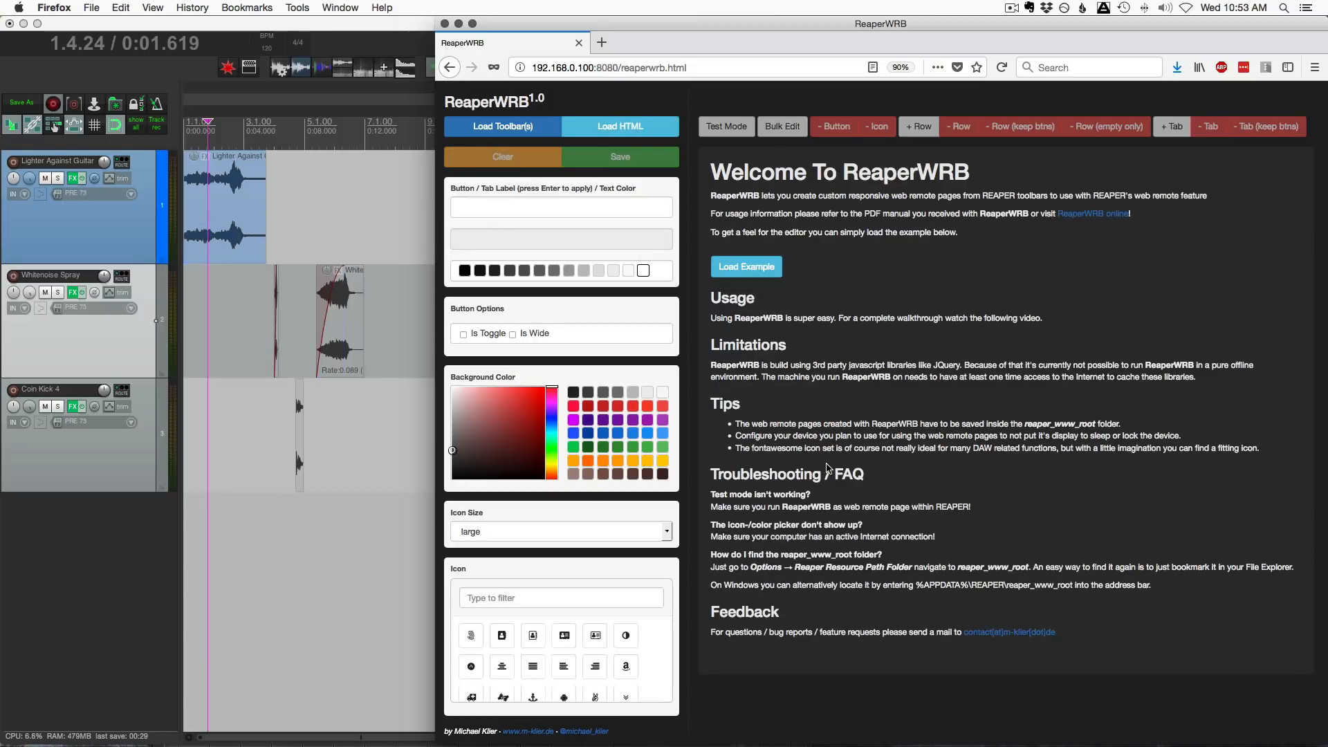
pyautogui.click(747, 267)
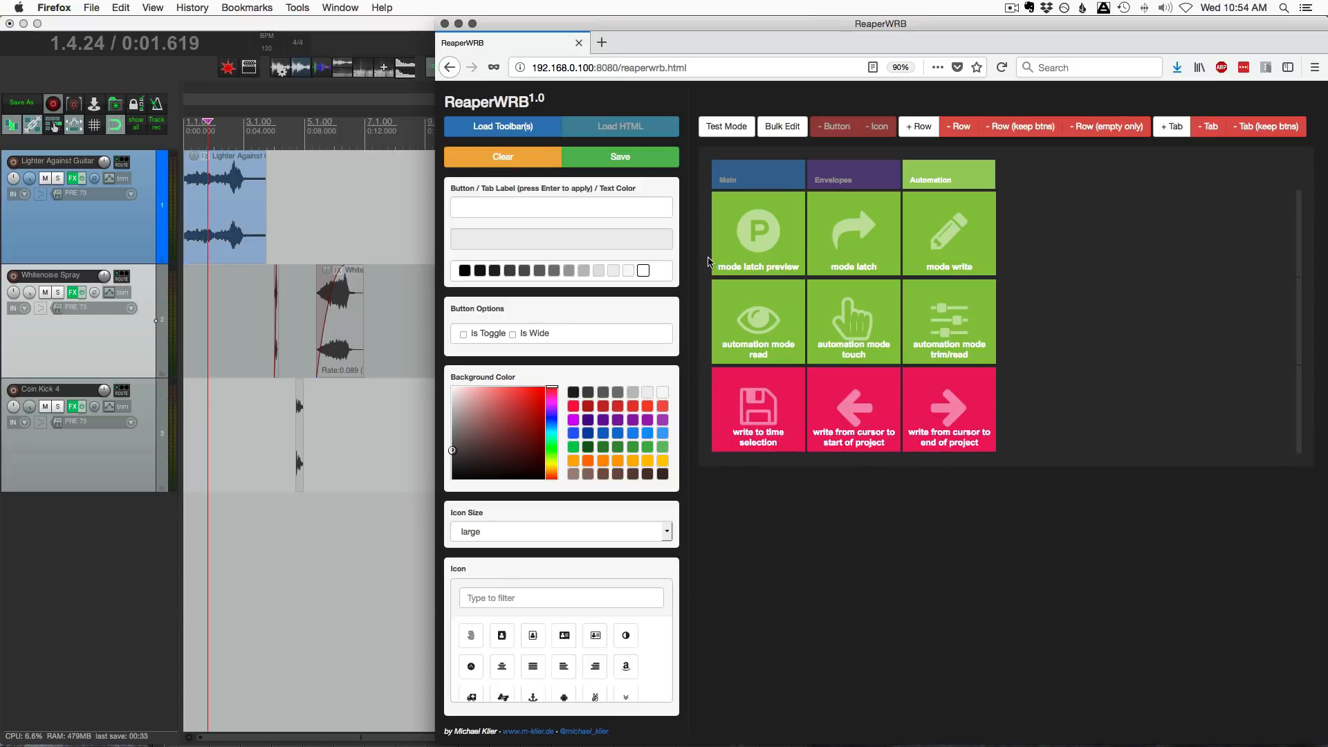
# Save the toolbar as mywebremote.html and confirm the browser's Save File prompt
pyautogui.click(619, 156)
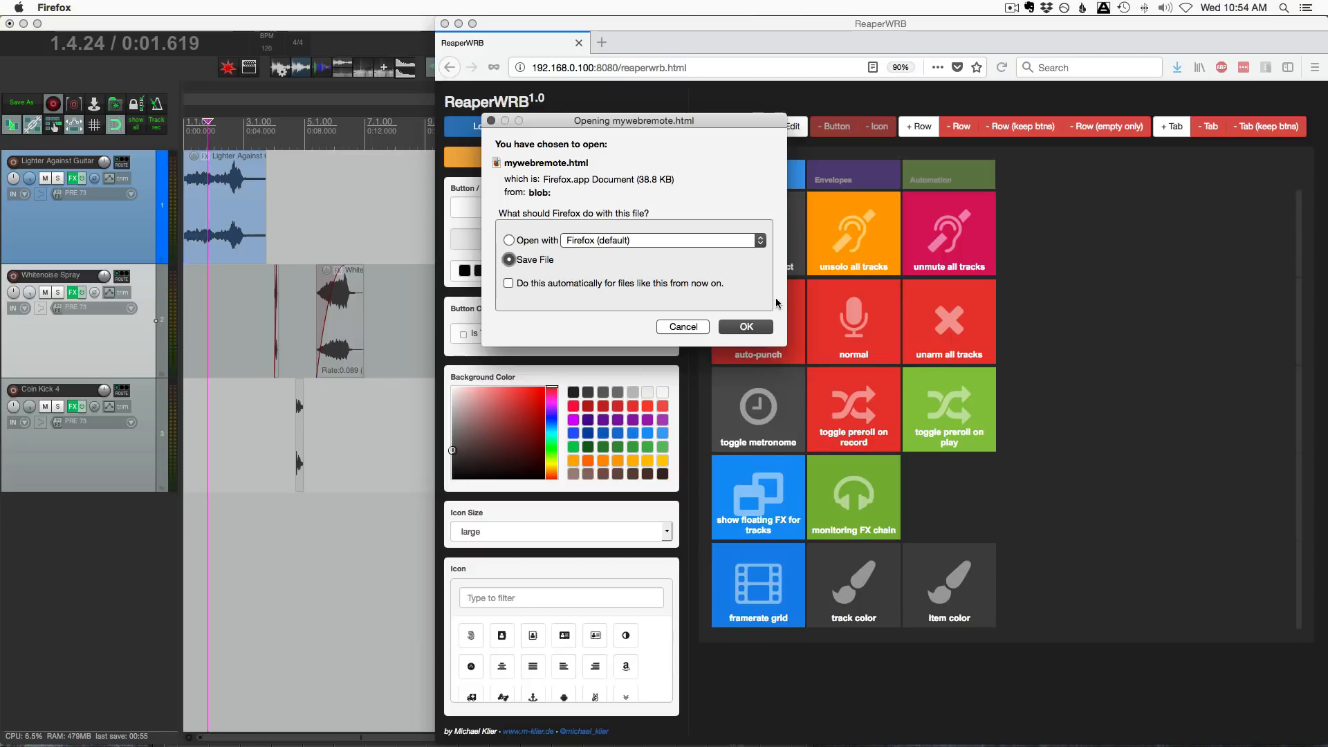
pyautogui.click(745, 326)
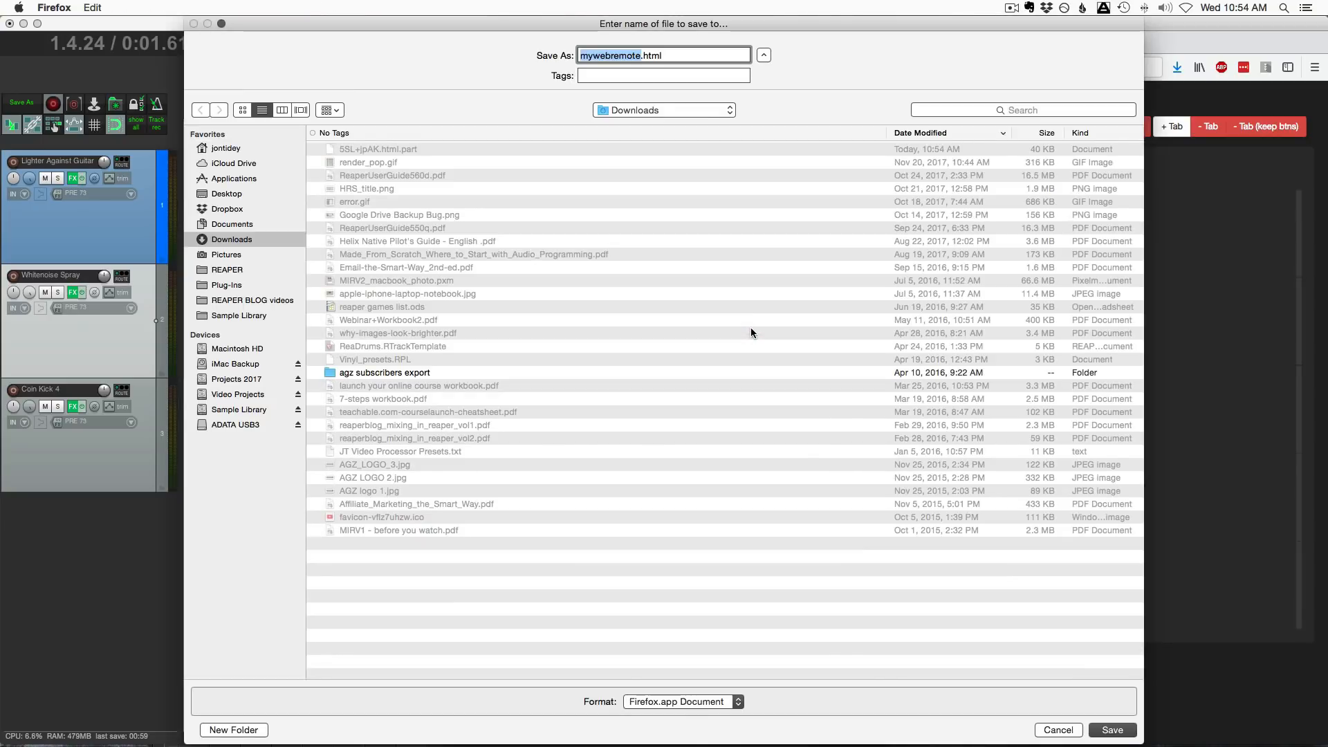
# Browse to the REAPER folder and open reaper_www_root as the save destination
pyautogui.click(257, 269)
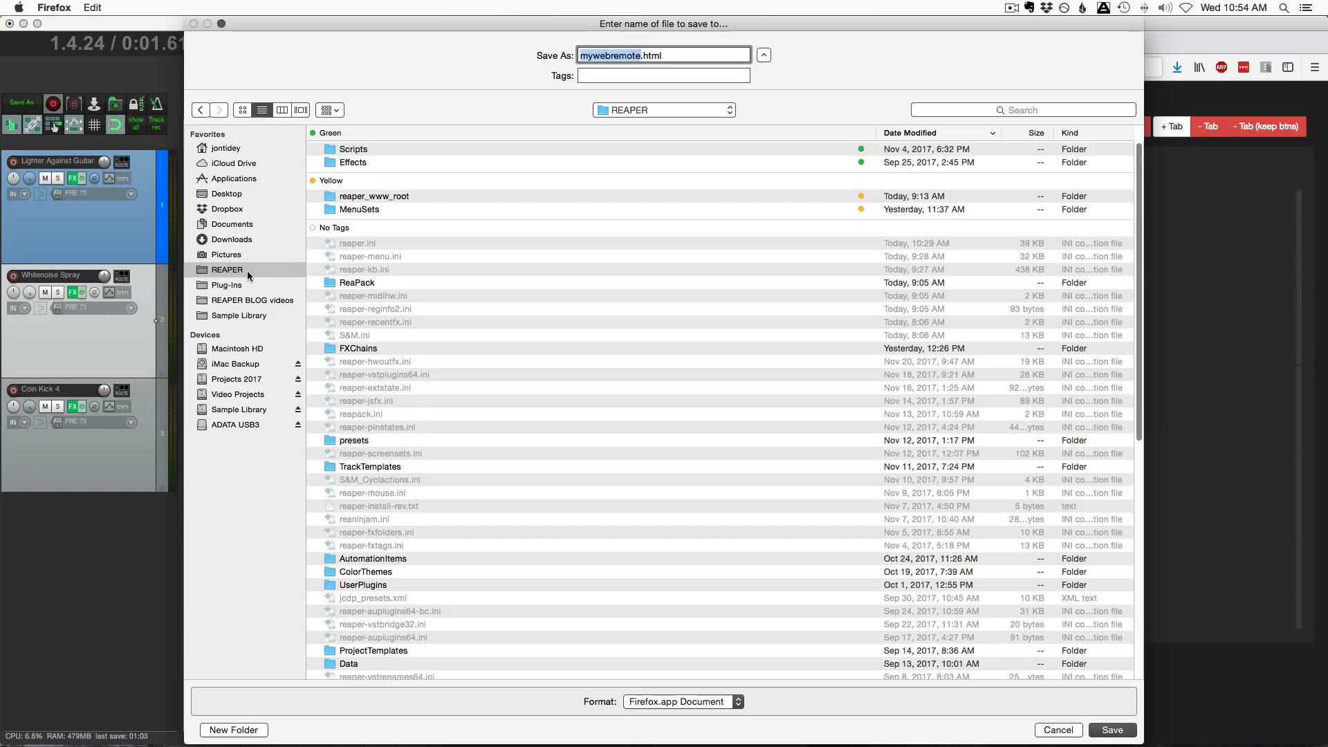
pyautogui.click(369, 196)
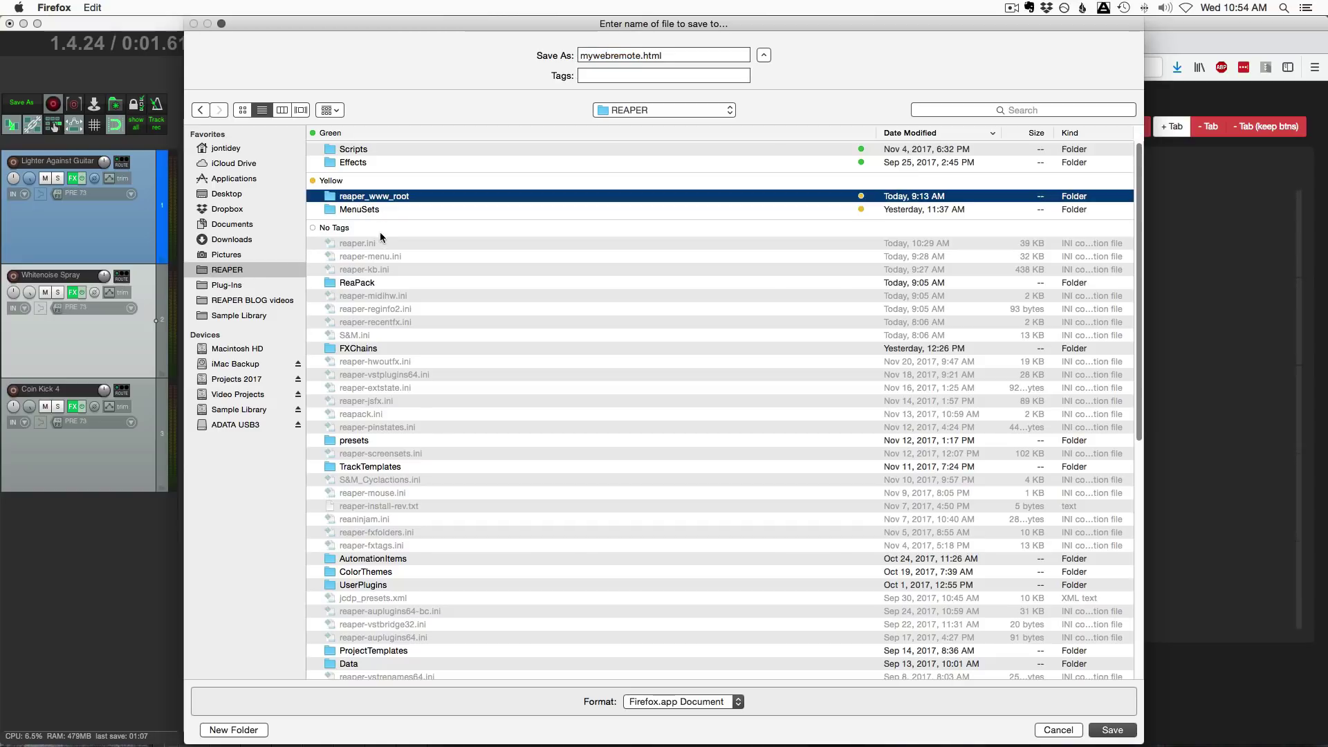
pyautogui.doubleClick(464, 197)
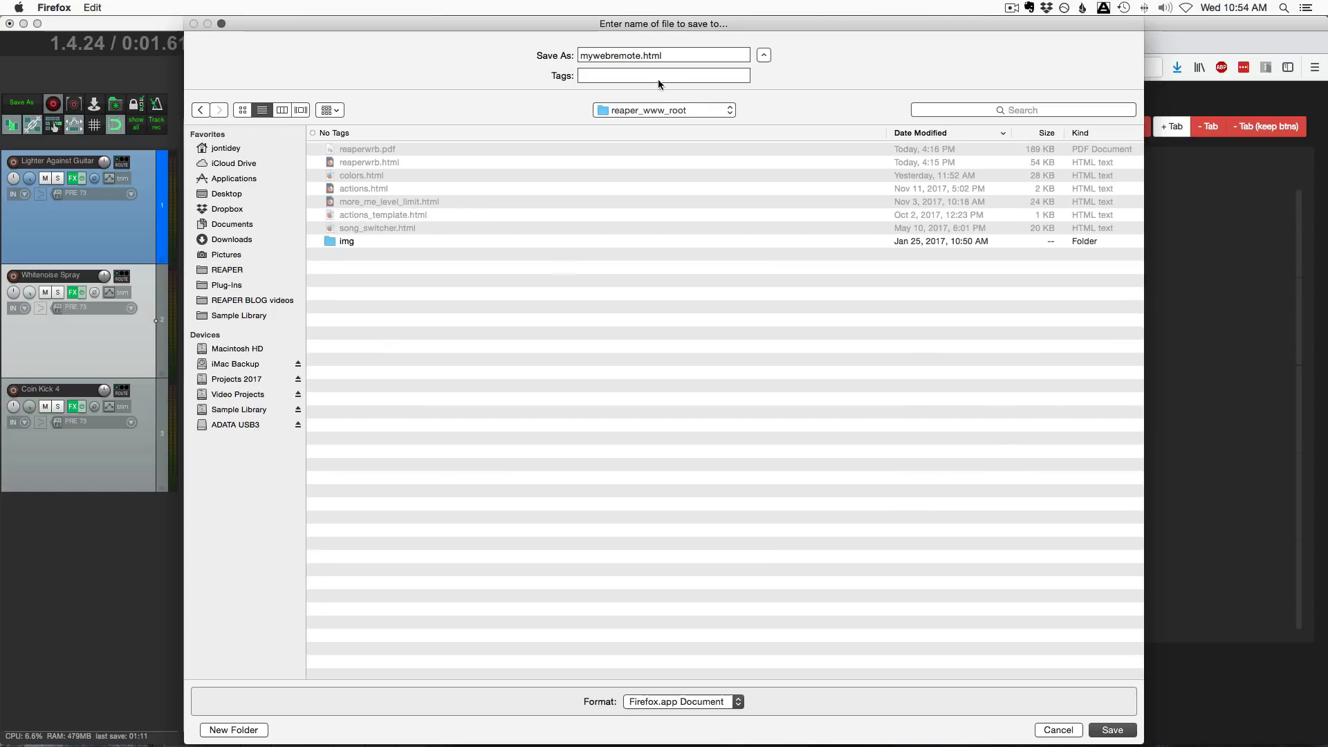